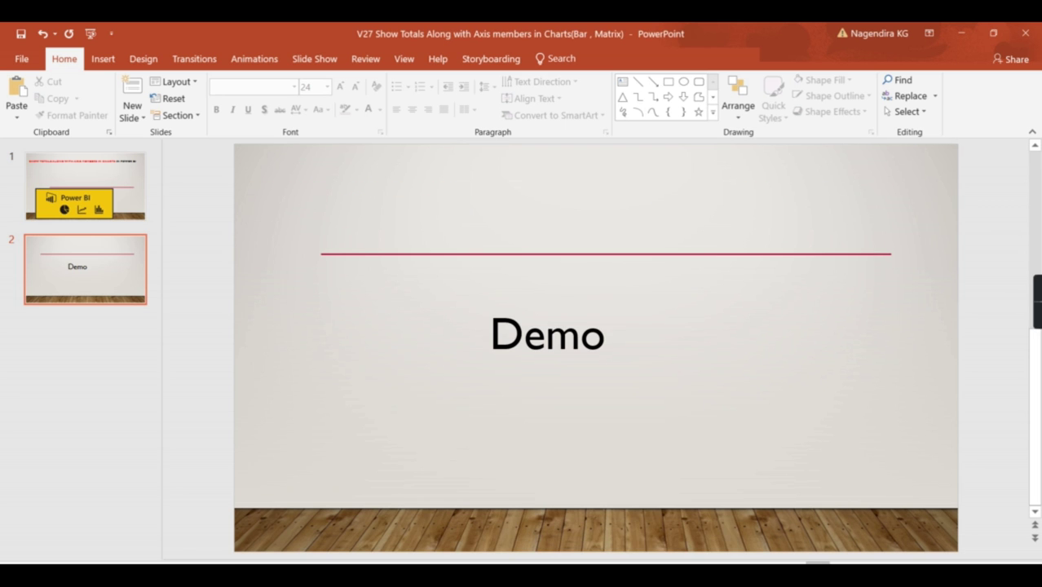
Step: Make the Item amount by Category name chart a waterfall totaling 4,170,000, then open Dashboard
{"action": "left_click", "coordinate": [509, 535]}
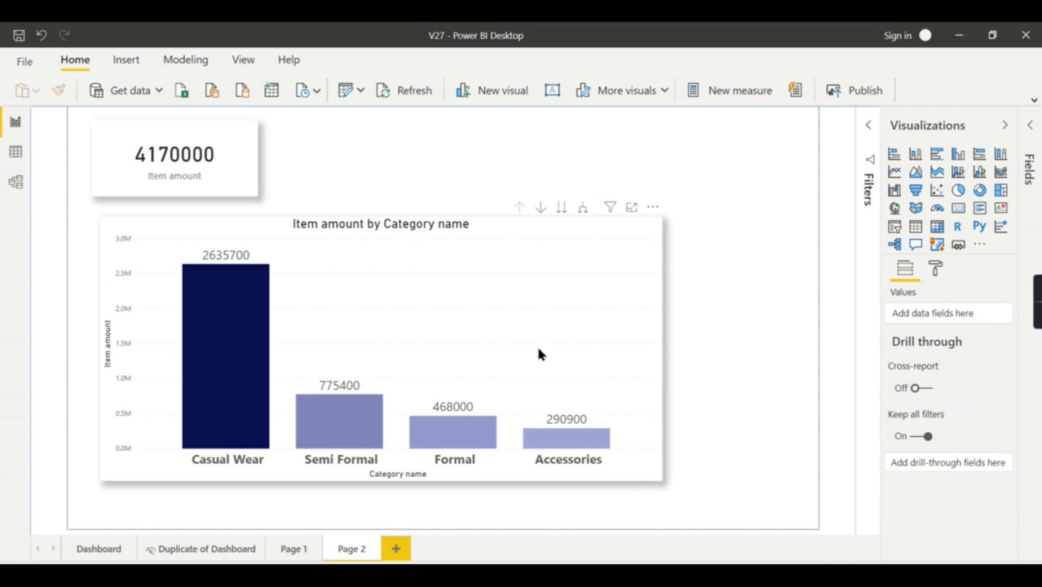
{"action": "left_click", "coordinate": [457, 314]}
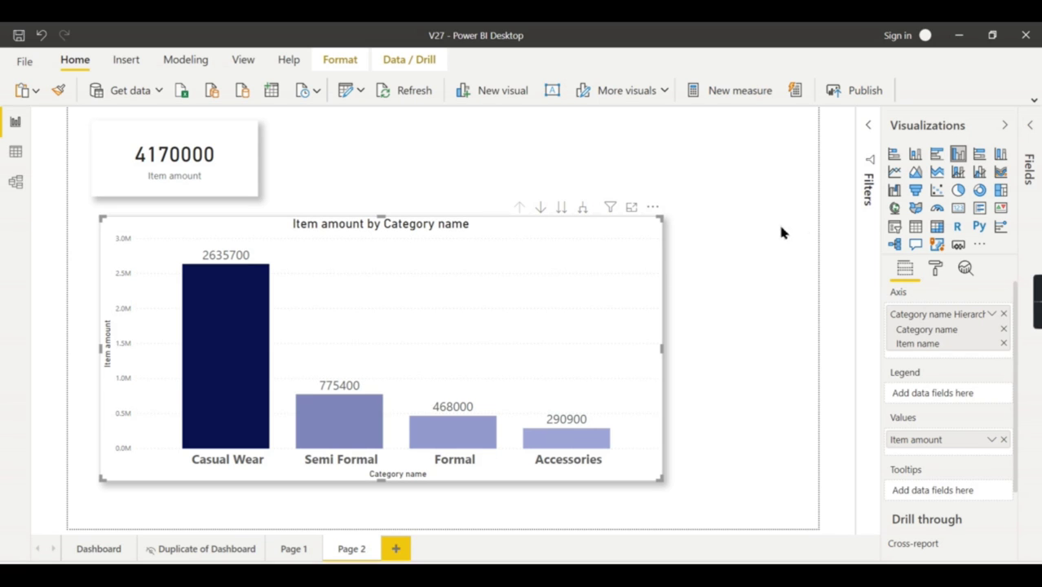
{"action": "left_click", "coordinate": [893, 191]}
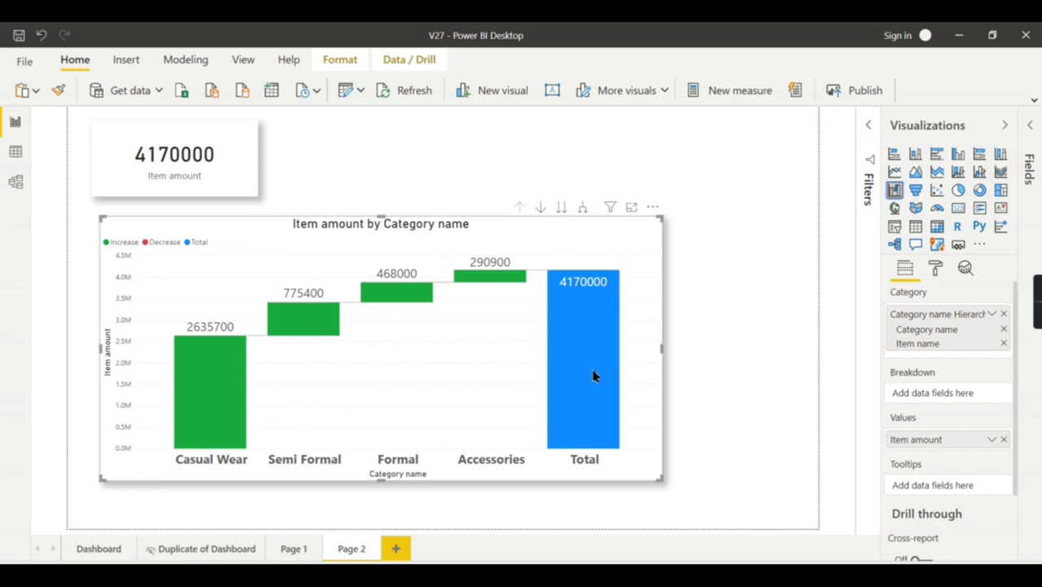
{"action": "left_click", "coordinate": [98, 548]}
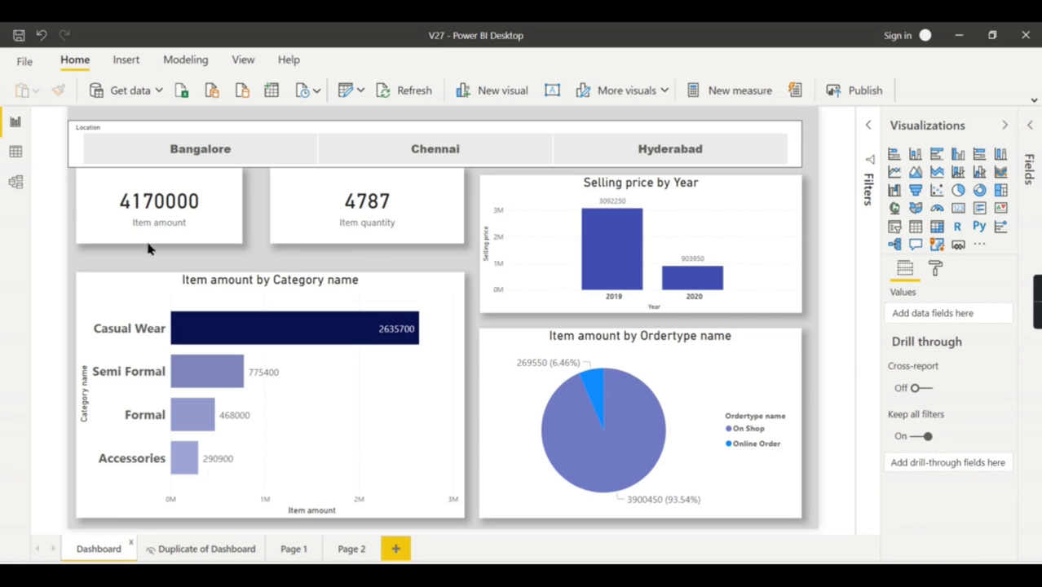
Step: Select the Item amount and Item quantity cards on Dashboard, then return to Page 2
{"action": "left_click", "coordinate": [187, 220]}
{"action": "left_click", "coordinate": [344, 200]}
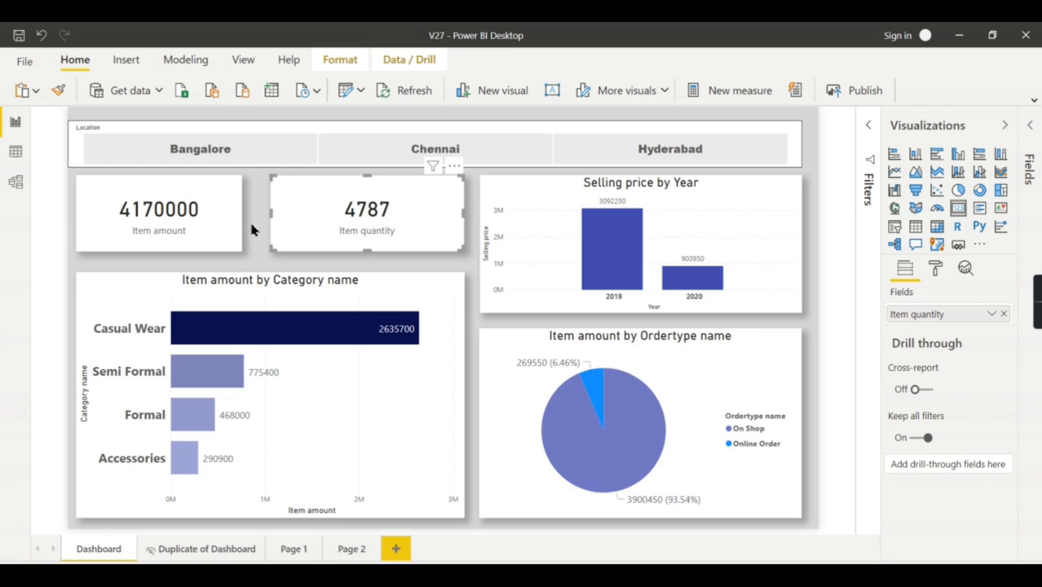
{"action": "left_click", "coordinate": [351, 549]}
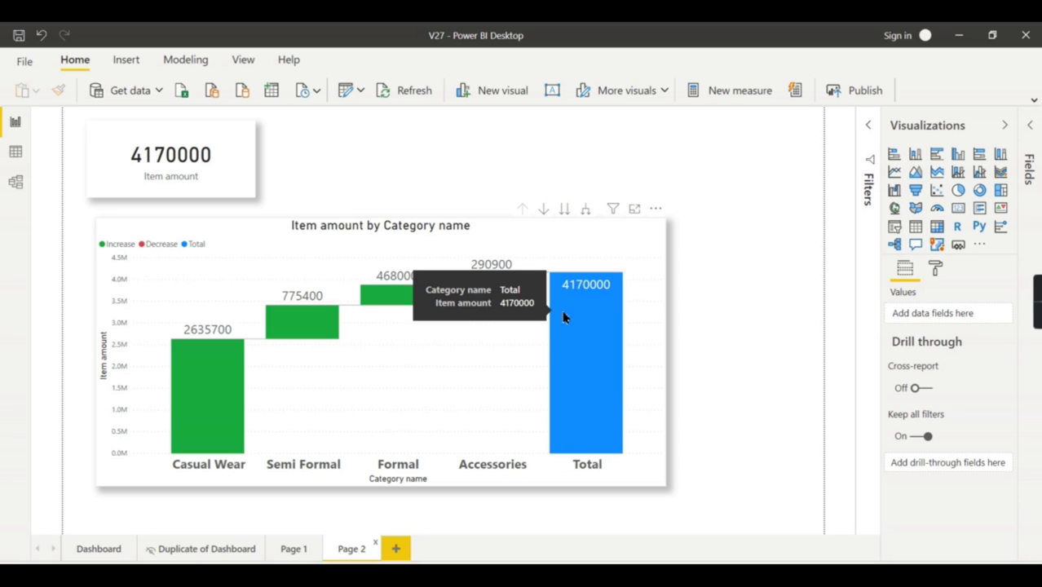
Step: Revert the waterfall to a clustered column chart, delete the stray blank visual, and nudge it left
{"action": "left_click", "coordinate": [959, 157]}
{"action": "left_click", "coordinate": [598, 221]}
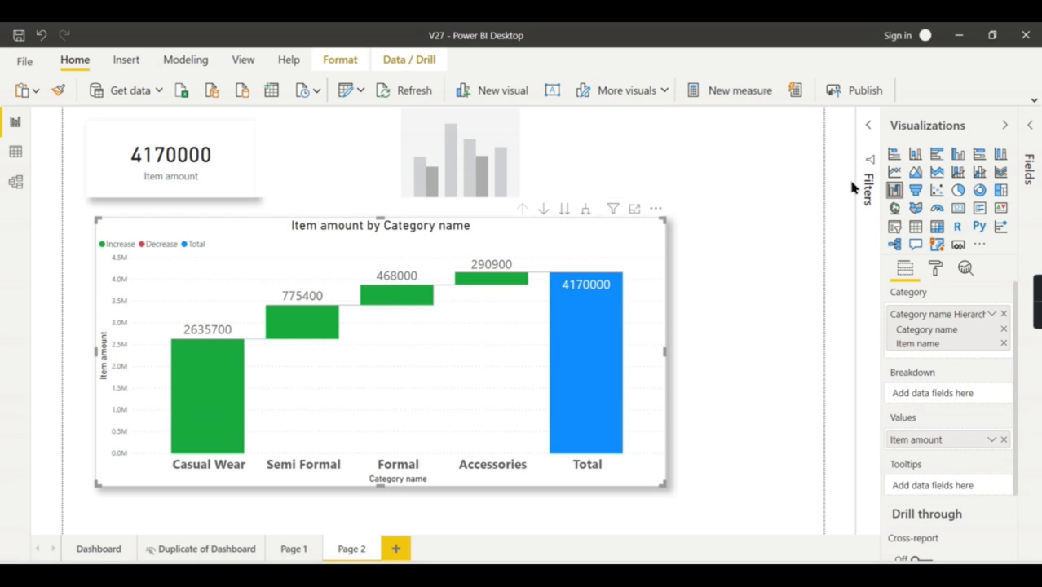
{"action": "left_click", "coordinate": [962, 155]}
{"action": "left_click", "coordinate": [539, 151]}
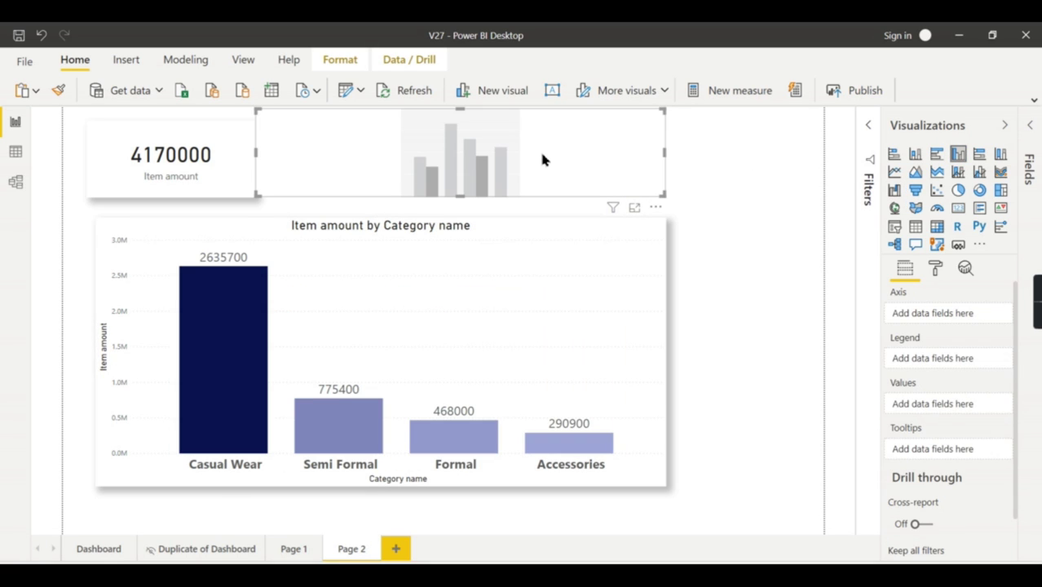
{"action": "key", "text": "Delete"}
{"action": "left_click", "coordinate": [545, 327]}
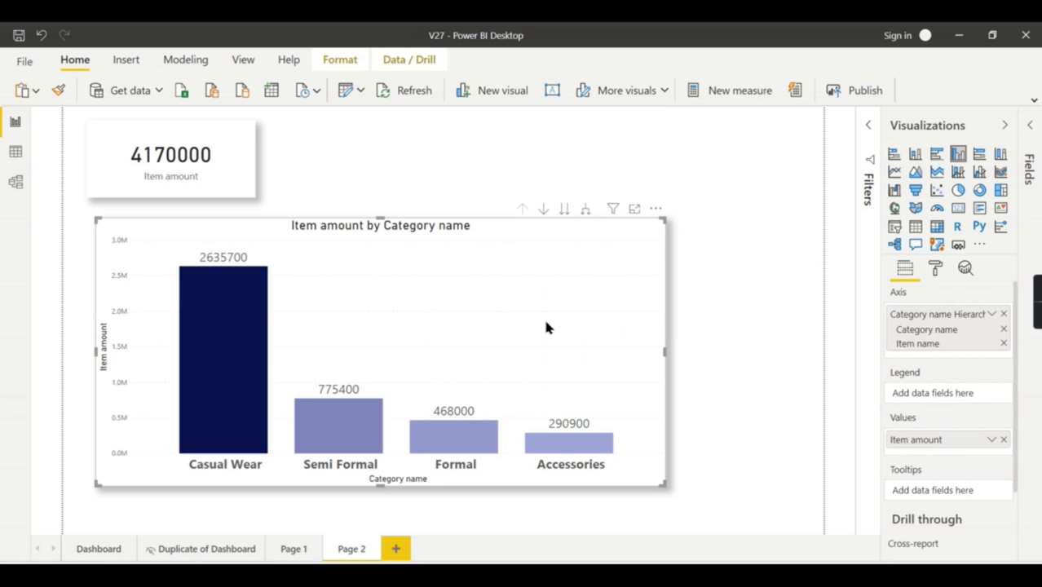
{"action": "left_click_drag", "start_coordinate": [547, 327], "coordinate": [535, 327]}
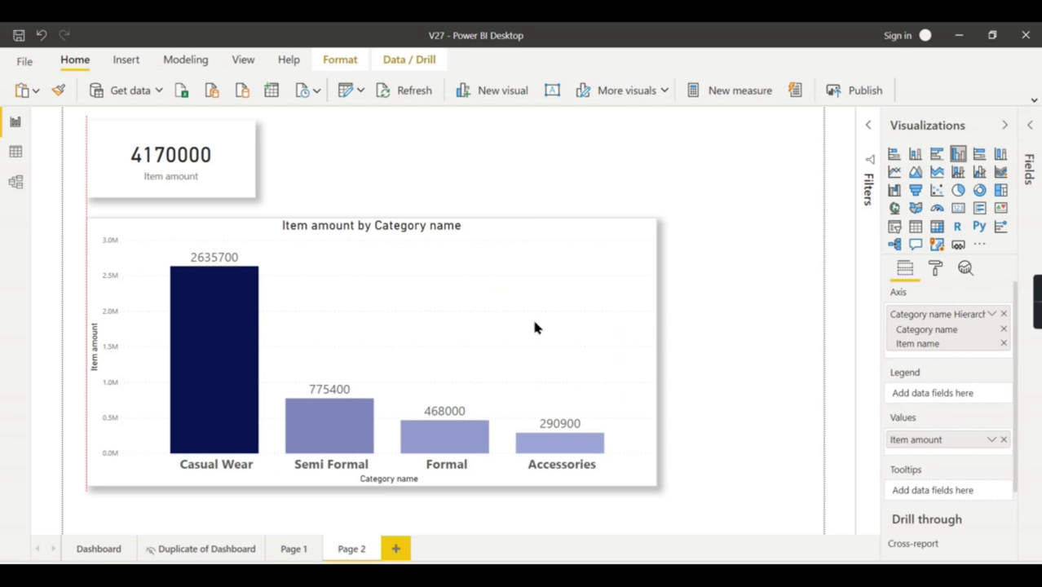
{"action": "left_click", "coordinate": [698, 326]}
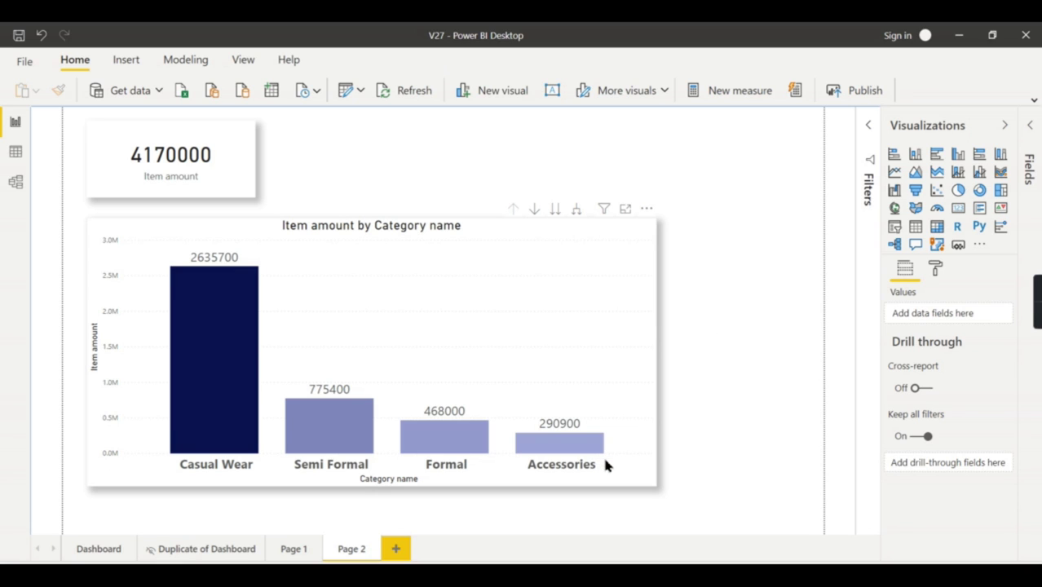
Step: Expand the Data table's fields and its Category name hierarchy in the Fields pane
{"action": "left_click", "coordinate": [1030, 127]}
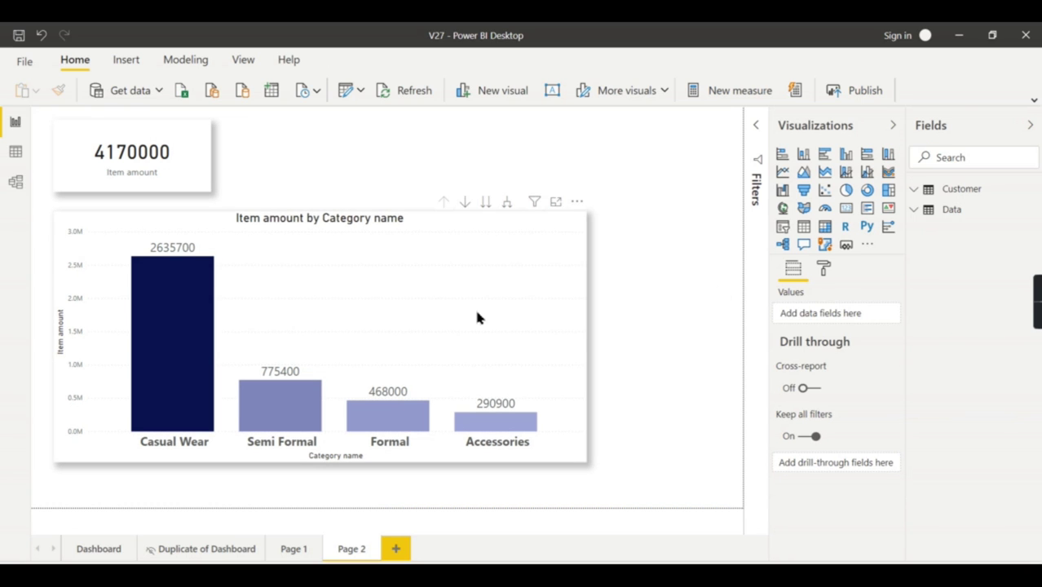
{"action": "left_click", "coordinate": [473, 306]}
{"action": "left_click", "coordinate": [925, 209]}
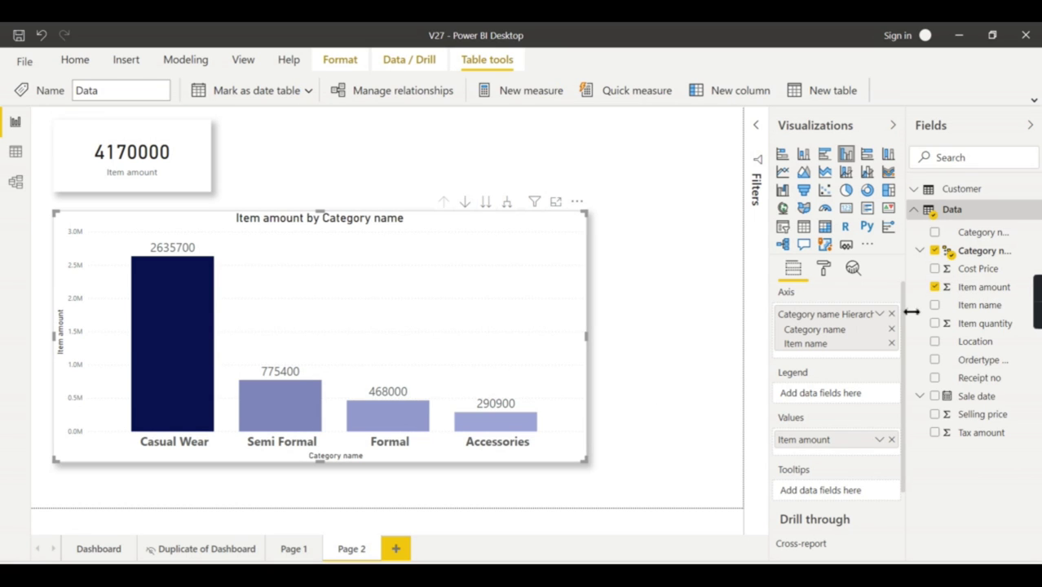
{"action": "mouse_move", "coordinate": [982, 250]}
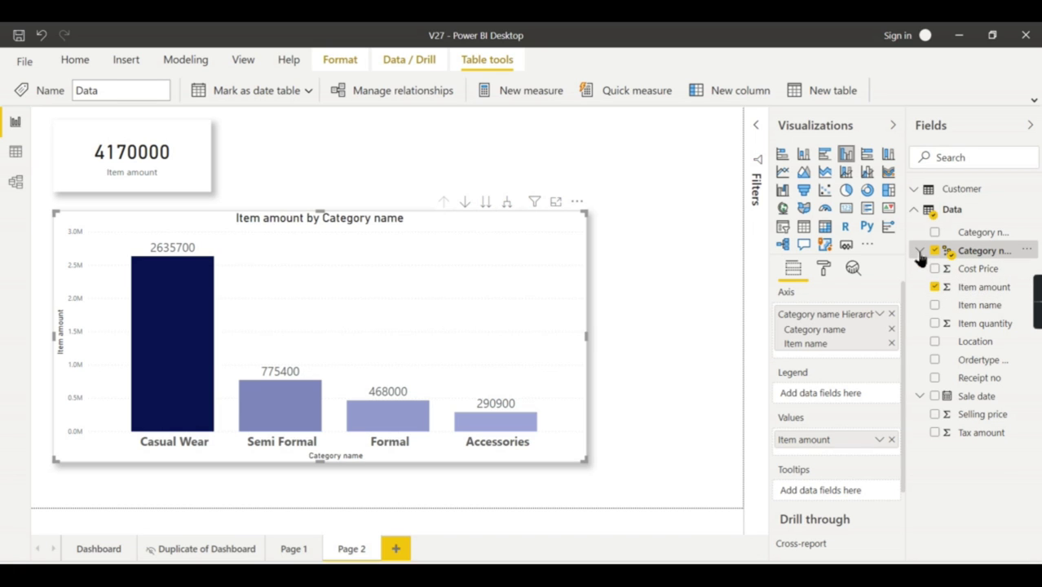
{"action": "left_click", "coordinate": [919, 252]}
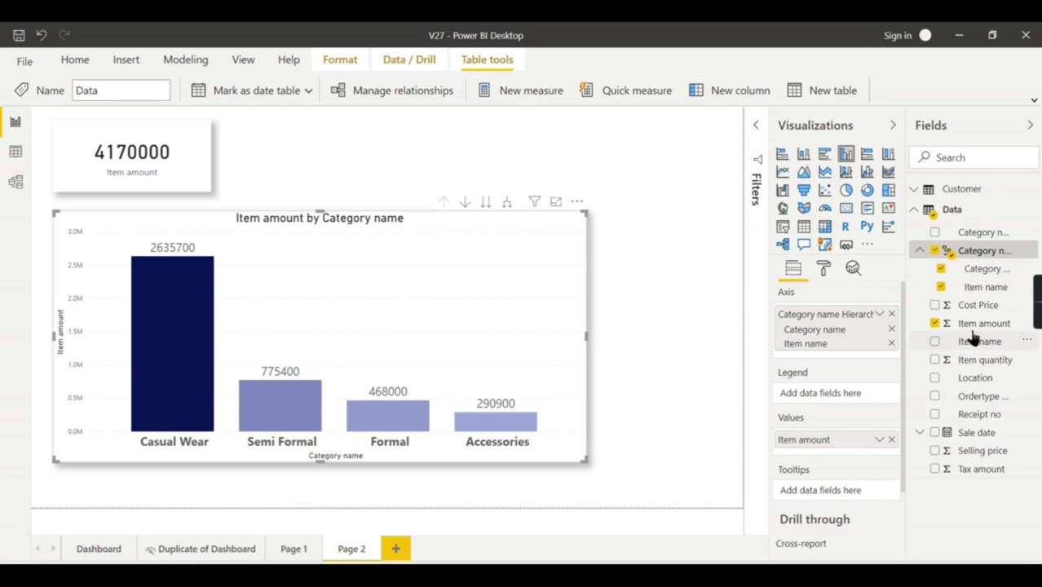
Step: Switch to Data view and browse the Data table's fields
{"action": "left_click", "coordinate": [15, 156]}
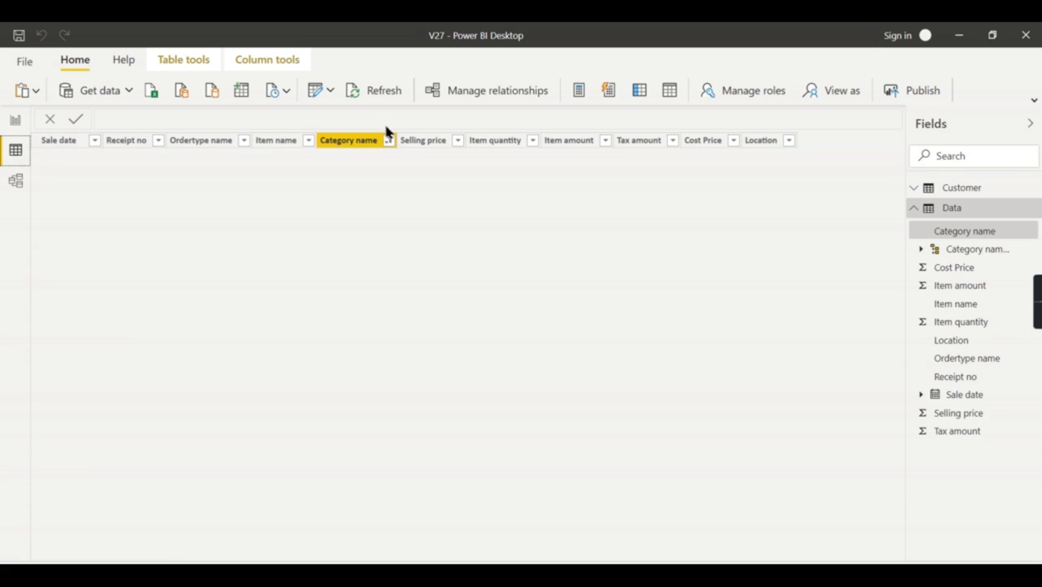
{"action": "left_click", "coordinate": [953, 210]}
{"action": "left_click", "coordinate": [922, 213]}
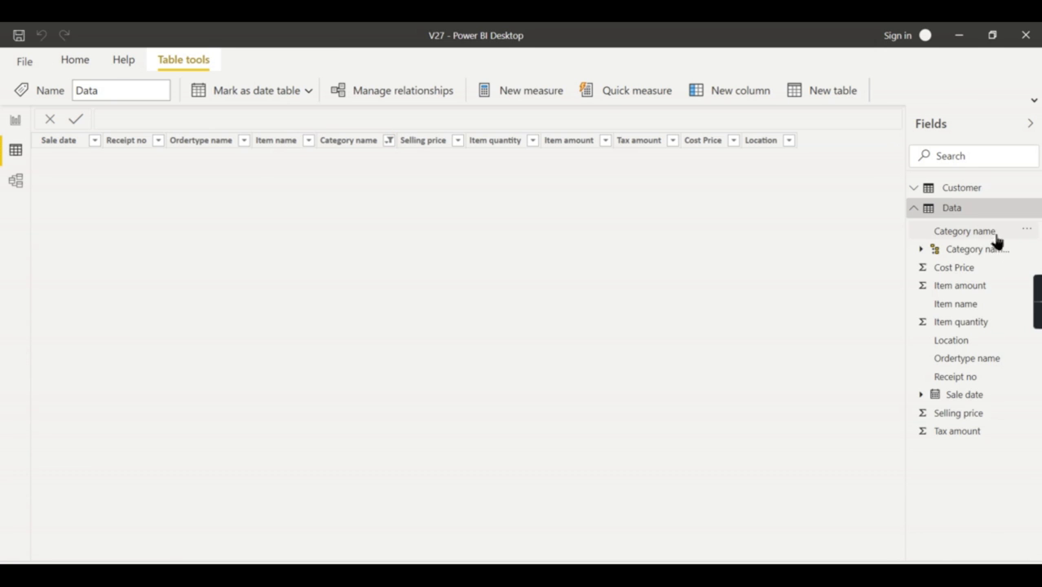
{"action": "left_click", "coordinate": [955, 304]}
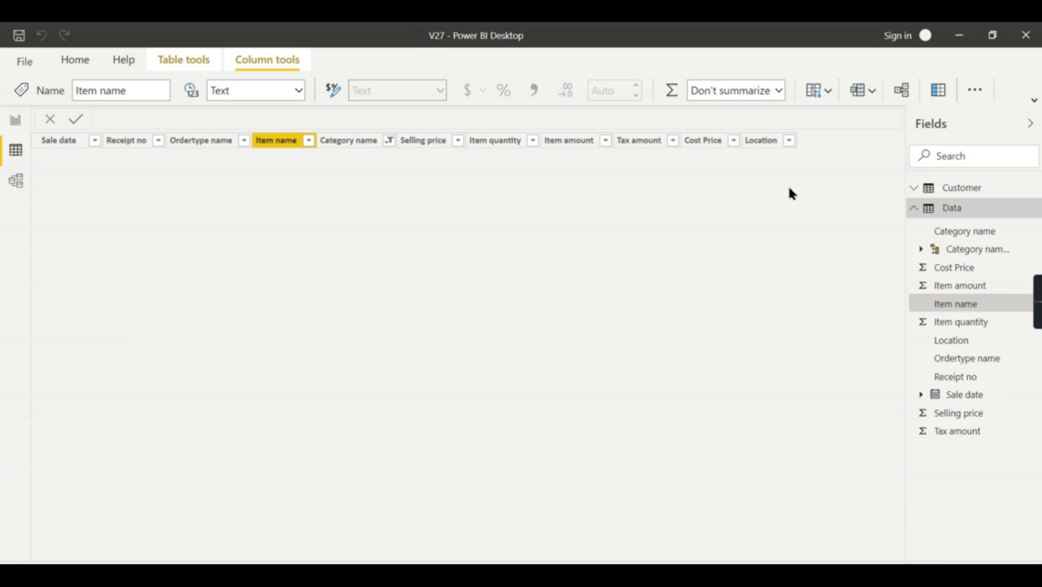
{"action": "left_click", "coordinate": [955, 209]}
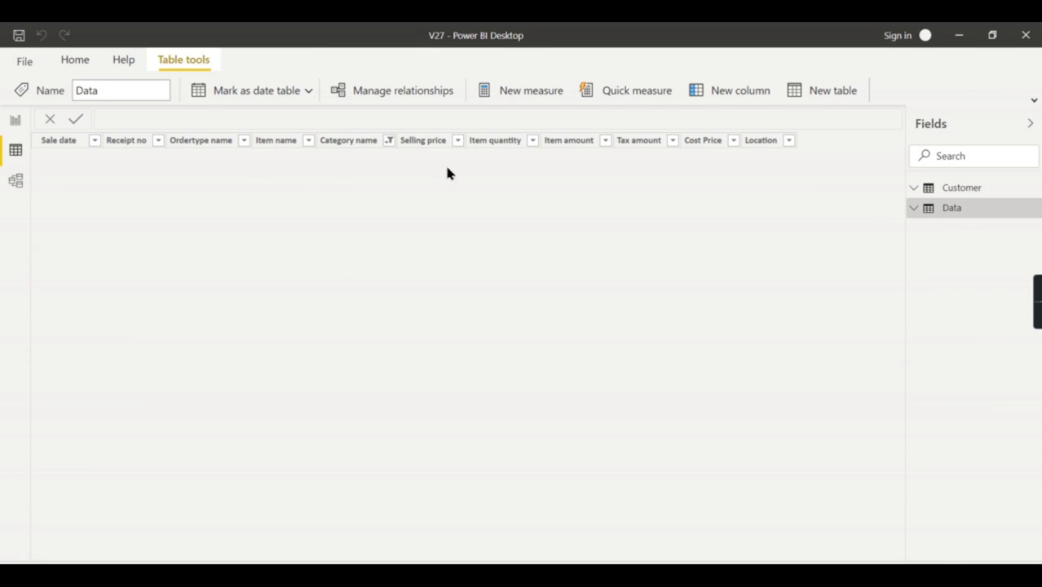
Step: Clear all filters on the Category name column and scroll through the rows
{"action": "left_click", "coordinate": [387, 146]}
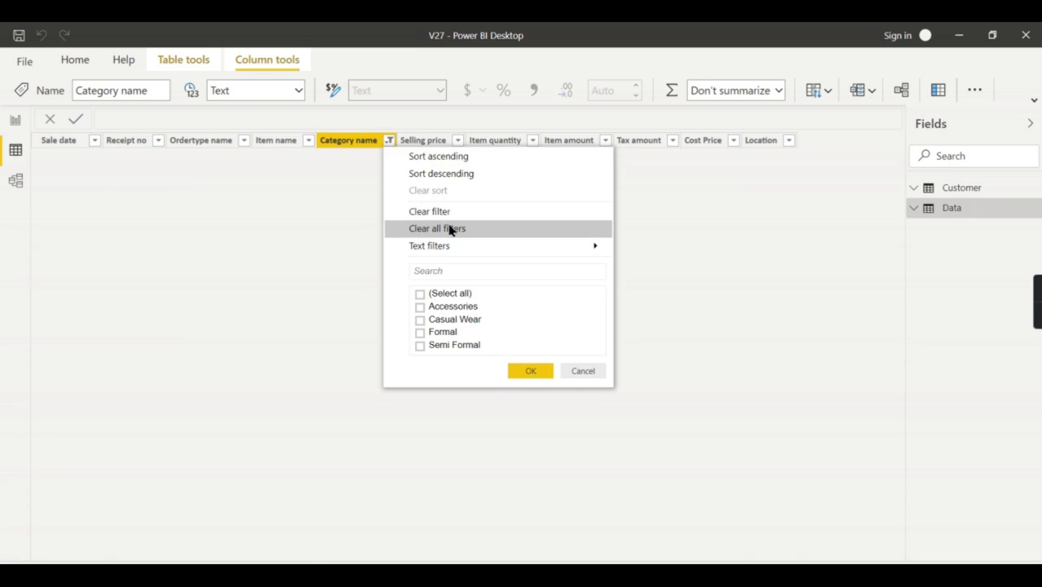
{"action": "left_click", "coordinate": [449, 228]}
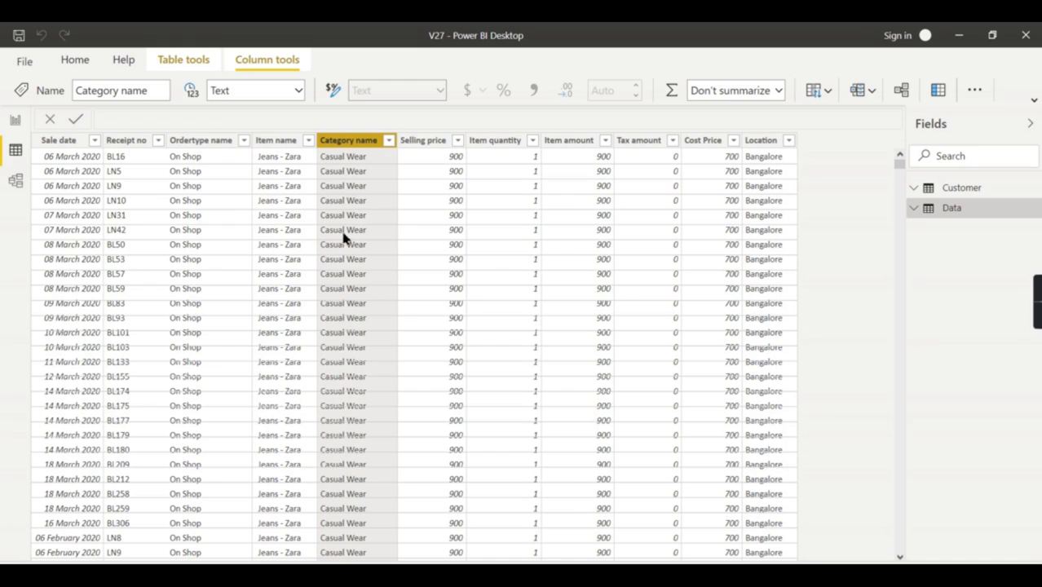
{"action": "scroll", "coordinate": [326, 416], "scroll_direction": "down", "scroll_amount": 7}
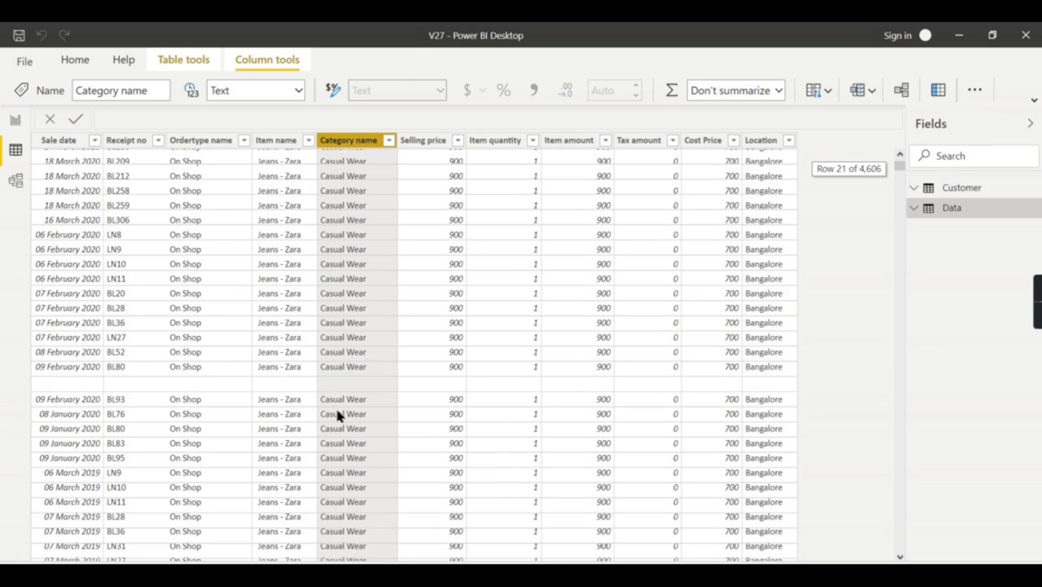
{"action": "scroll", "coordinate": [388, 480], "scroll_direction": "down", "scroll_amount": 2}
{"action": "scroll", "coordinate": [352, 507], "scroll_direction": "down", "scroll_amount": 3}
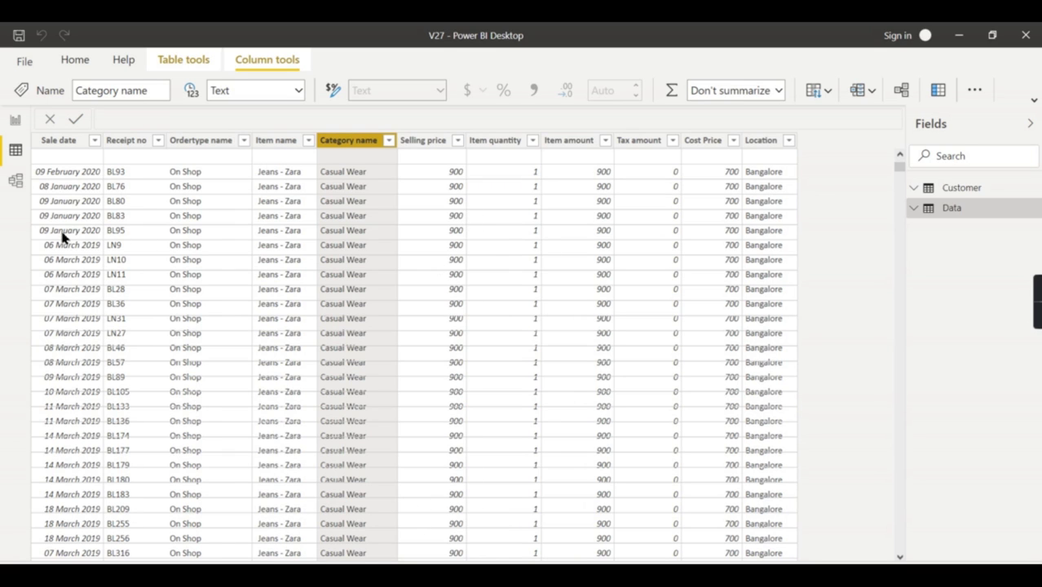
{"action": "scroll", "coordinate": [66, 237], "scroll_direction": "up", "scroll_amount": 3}
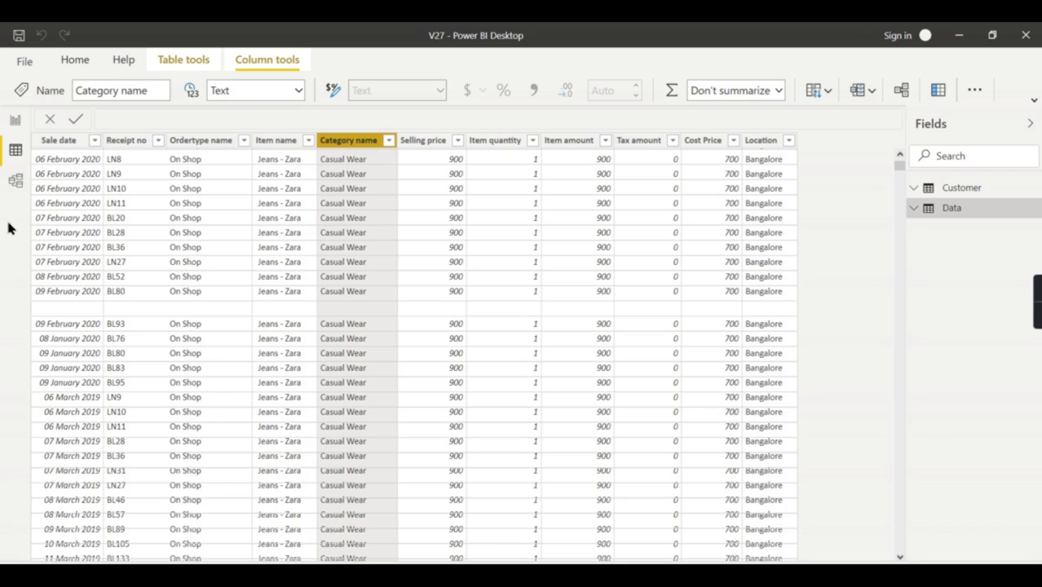
Step: Filter the Sale date column to only 06-02-2019
{"action": "left_click", "coordinate": [94, 140]}
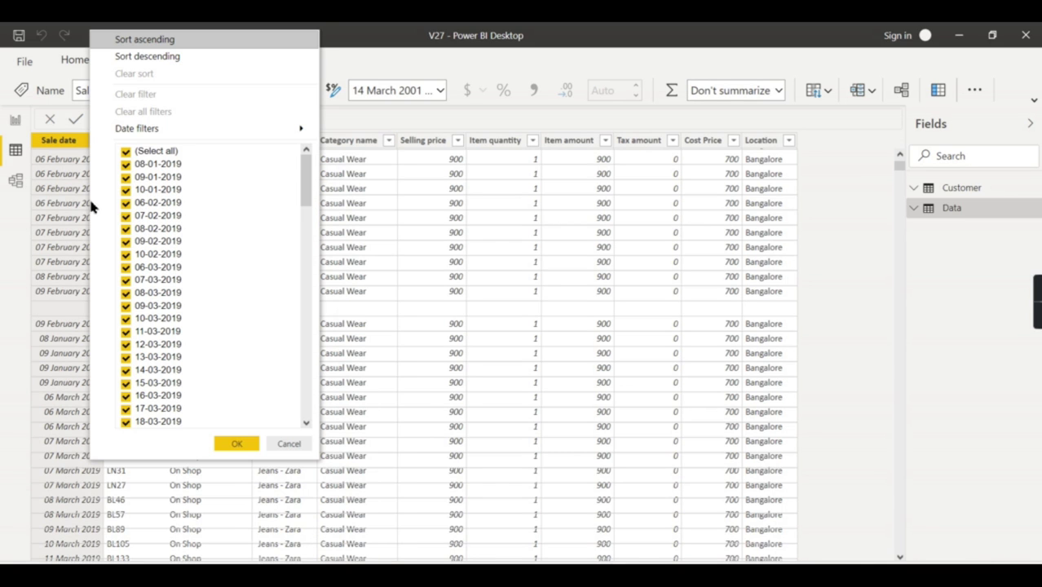
{"action": "left_click", "coordinate": [146, 152]}
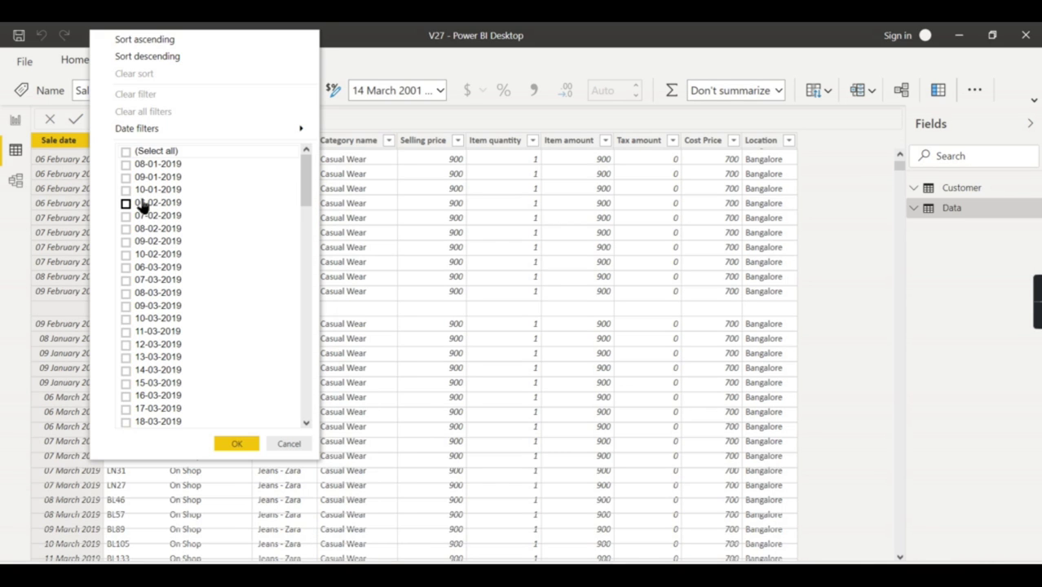
{"action": "left_click", "coordinate": [141, 204]}
{"action": "left_click", "coordinate": [235, 443]}
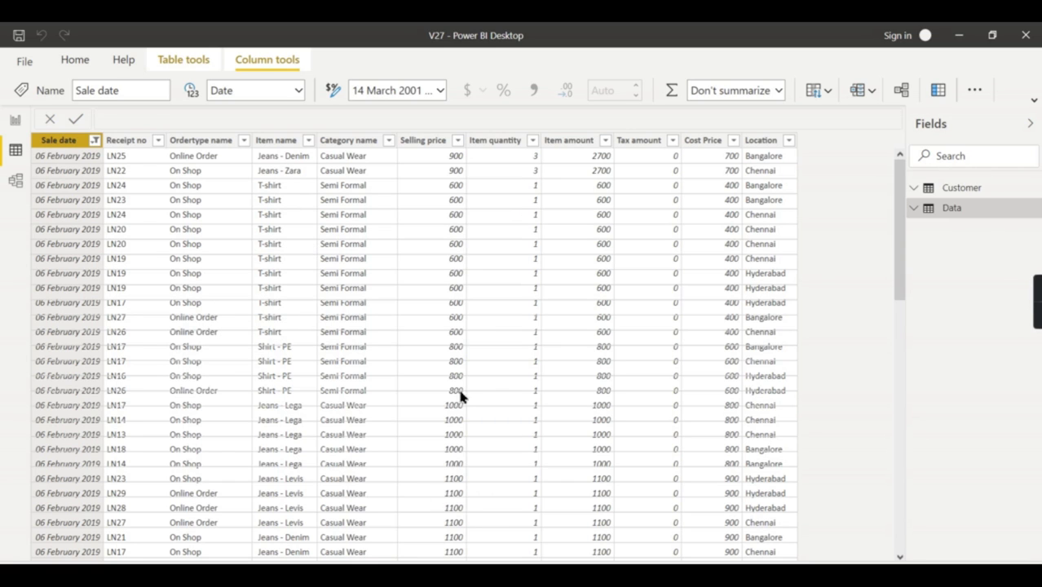
Step: Scroll the filtered rows and return to the Page 2 report
{"action": "scroll", "coordinate": [355, 541], "scroll_direction": "down", "scroll_amount": 5}
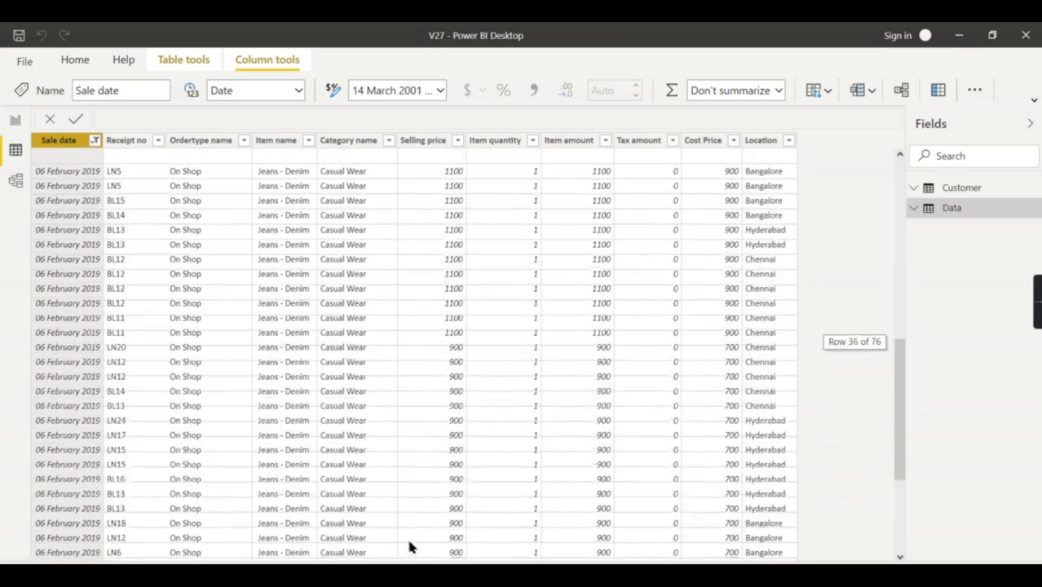
{"action": "scroll", "coordinate": [411, 547], "scroll_direction": "down", "scroll_amount": 5}
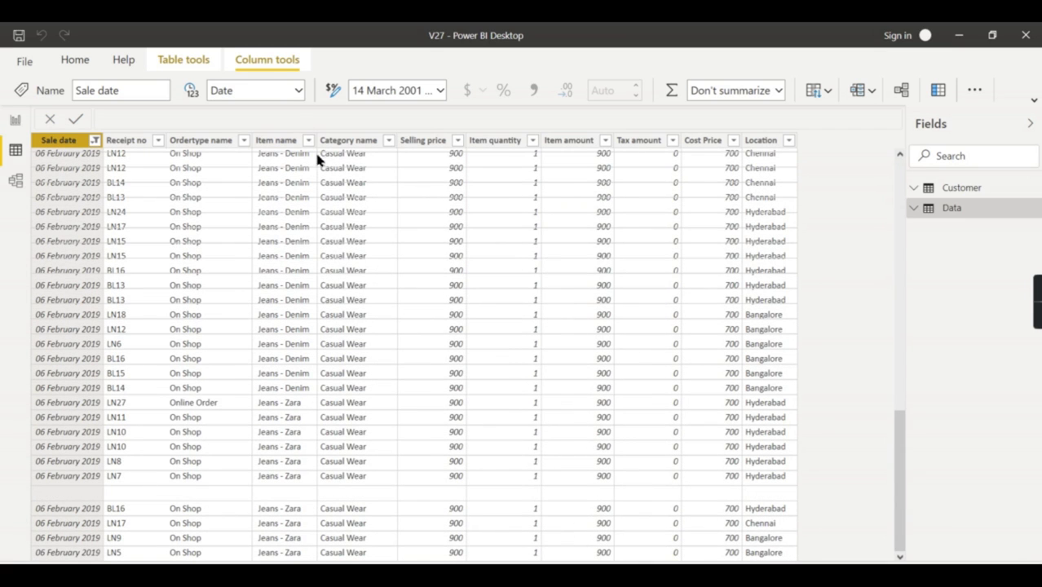
{"action": "left_click", "coordinate": [15, 121]}
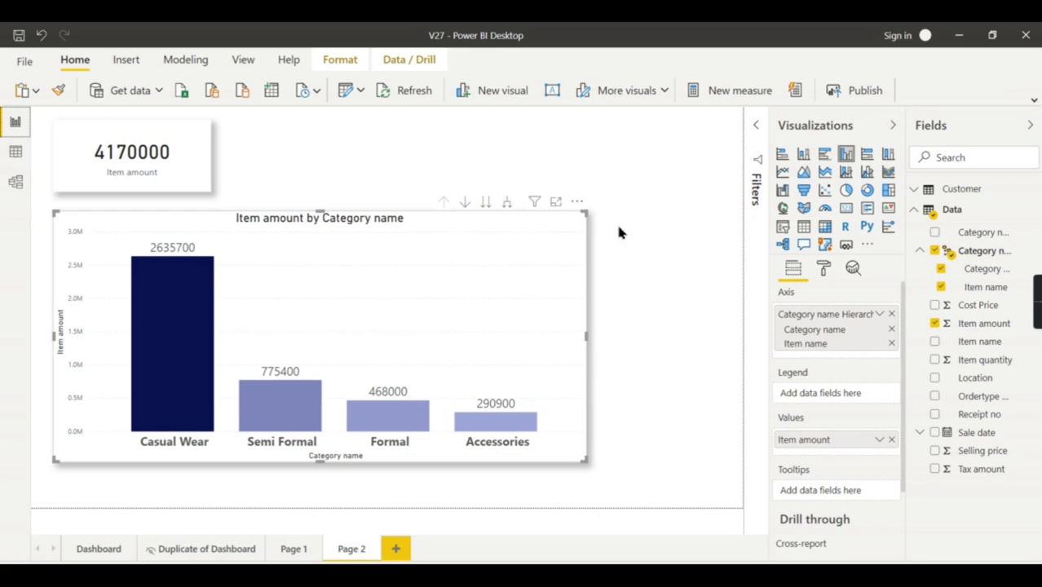
Step: Open the Power Query Editor from Transform data and maximize it
{"action": "left_click", "coordinate": [98, 555]}
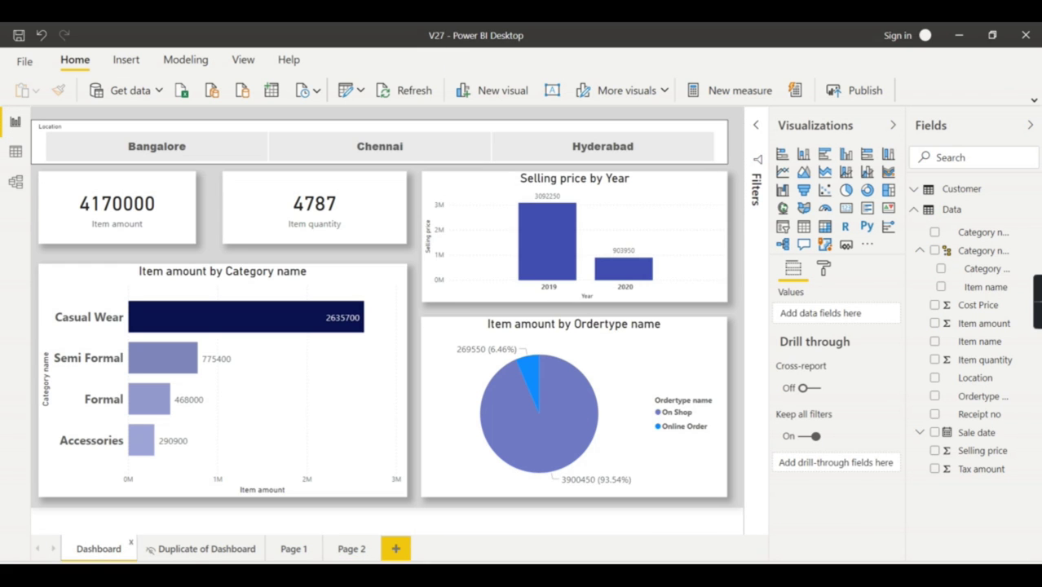
{"action": "left_click", "coordinate": [351, 549]}
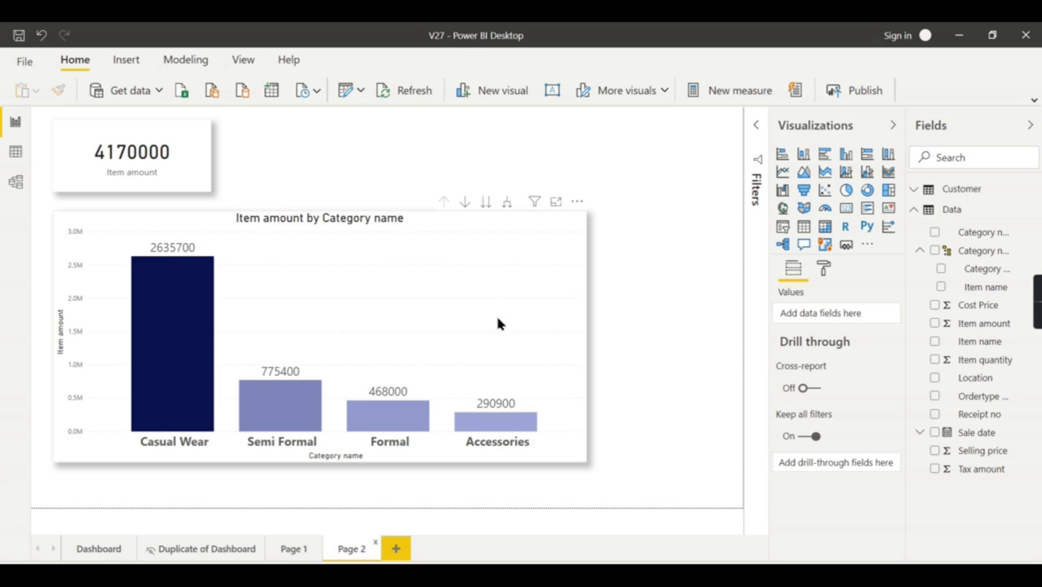
{"action": "left_click", "coordinate": [318, 90]}
{"action": "left_click", "coordinate": [360, 91]}
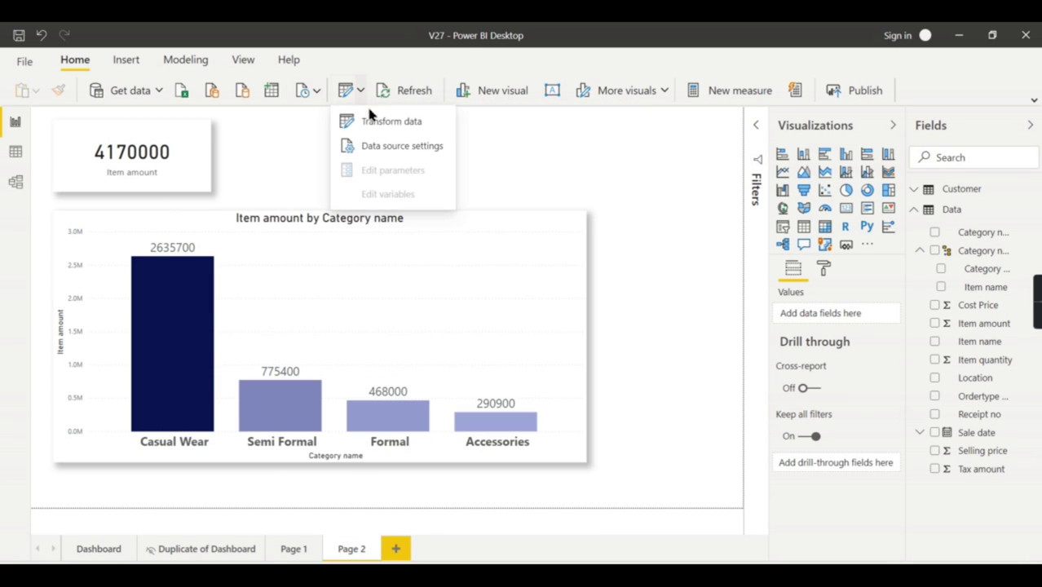
{"action": "left_click", "coordinate": [371, 119]}
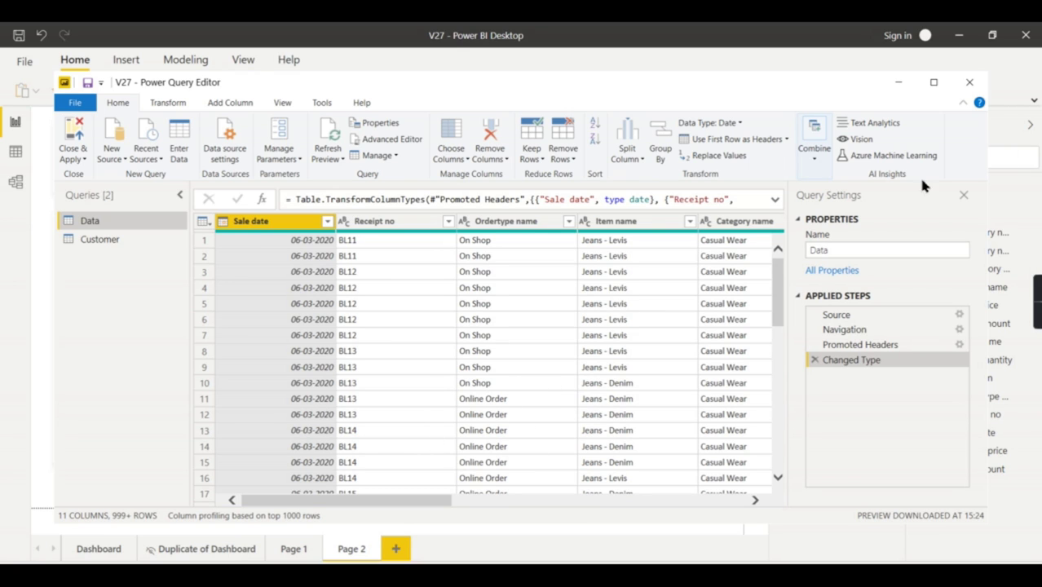
{"action": "left_click", "coordinate": [936, 84]}
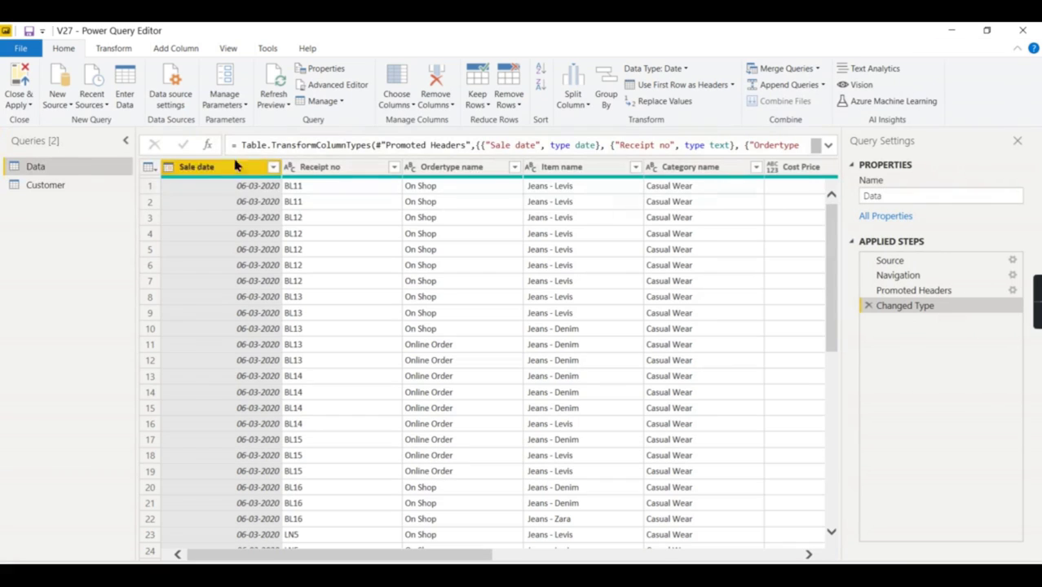
Step: Duplicate the Data query to create Data (2)
{"action": "right_click", "coordinate": [67, 171]}
{"action": "left_click", "coordinate": [114, 276]}
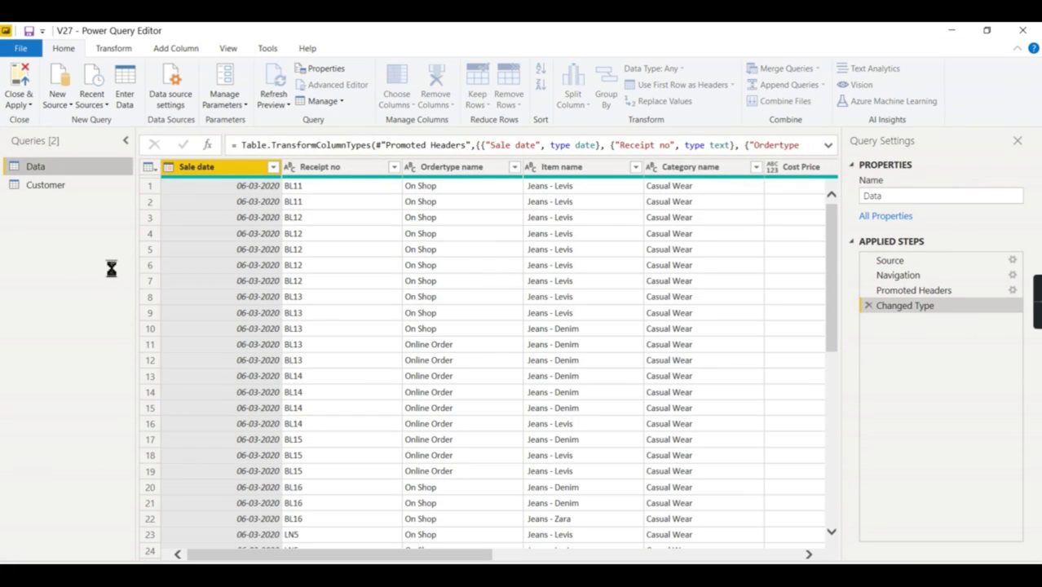
{"action": "right_click", "coordinate": [52, 210]}
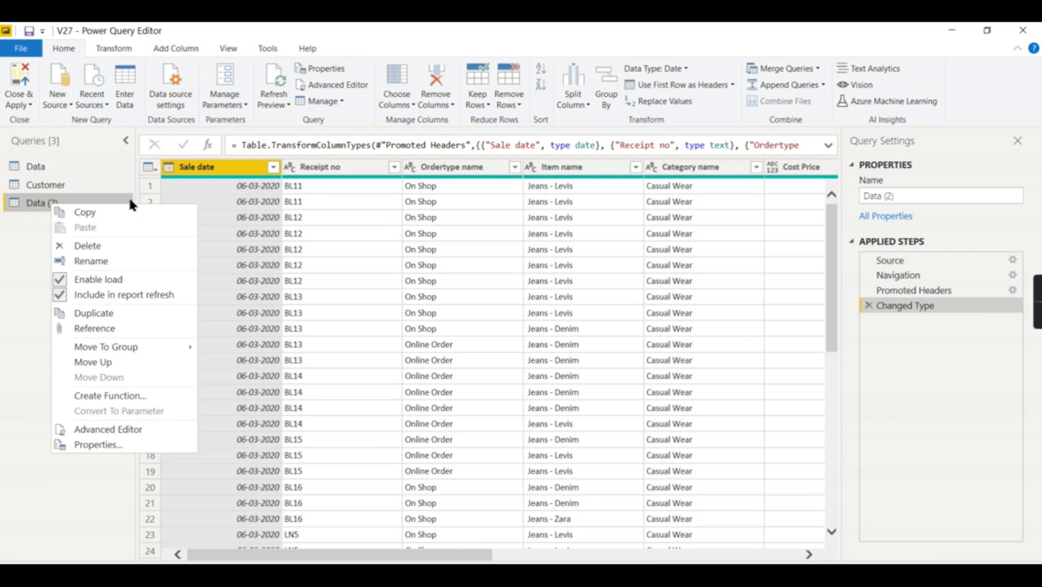
{"action": "left_click", "coordinate": [206, 168]}
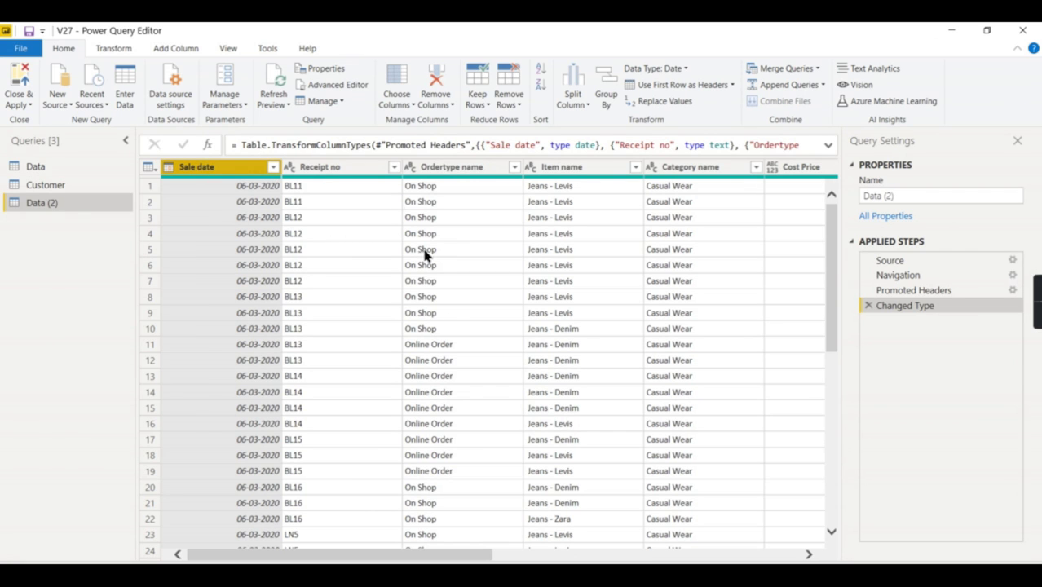
Step: Move the Location column of Data (2) to the beginning
{"action": "left_click_drag", "start_coordinate": [403, 554], "coordinate": [807, 554]}
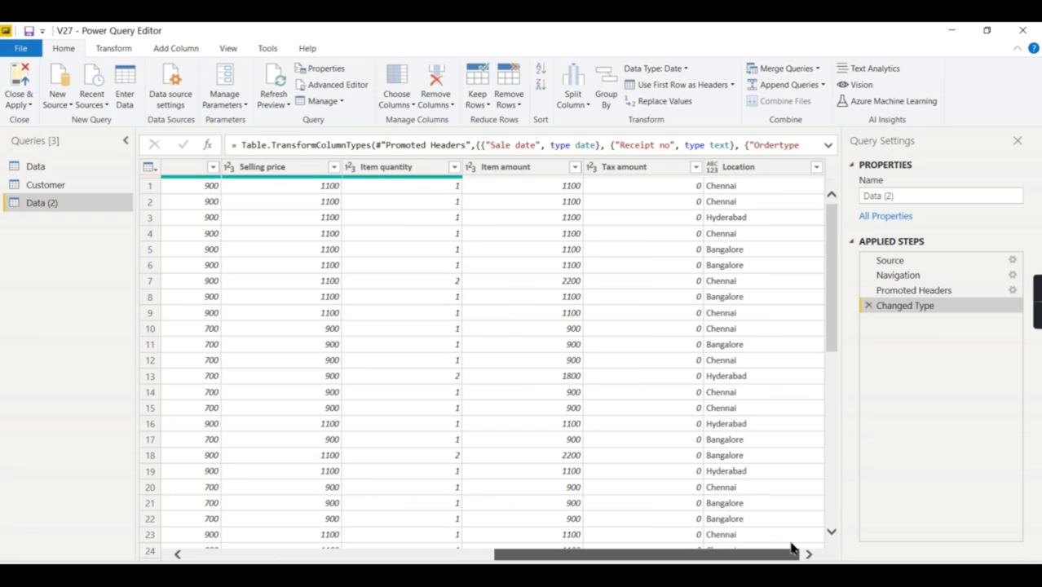
{"action": "left_click", "coordinate": [762, 176]}
{"action": "right_click", "coordinate": [762, 176]}
{"action": "mouse_move", "coordinate": [807, 292]}
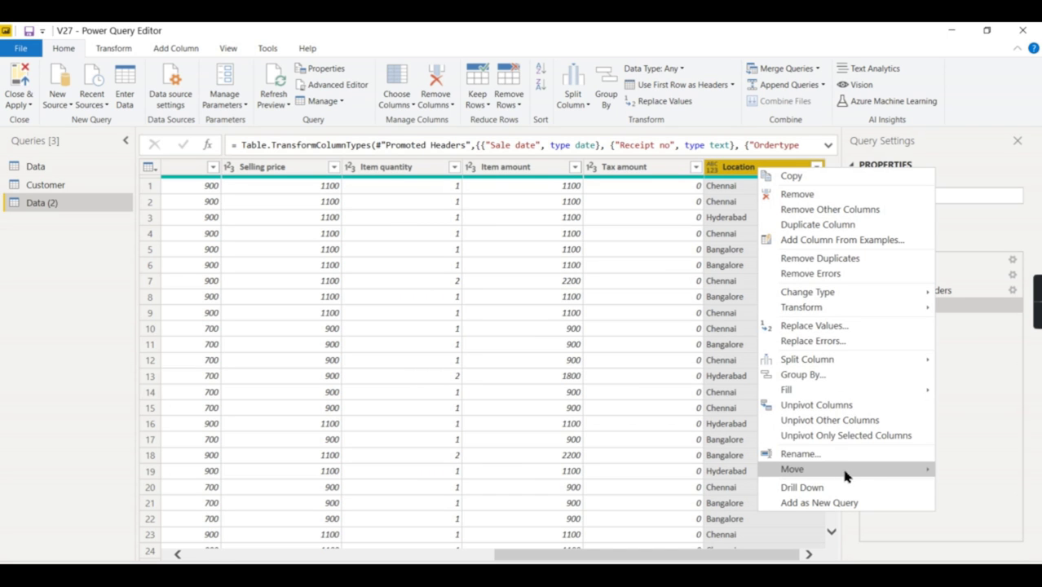
{"action": "mouse_move", "coordinate": [815, 469]}
{"action": "left_click", "coordinate": [974, 501]}
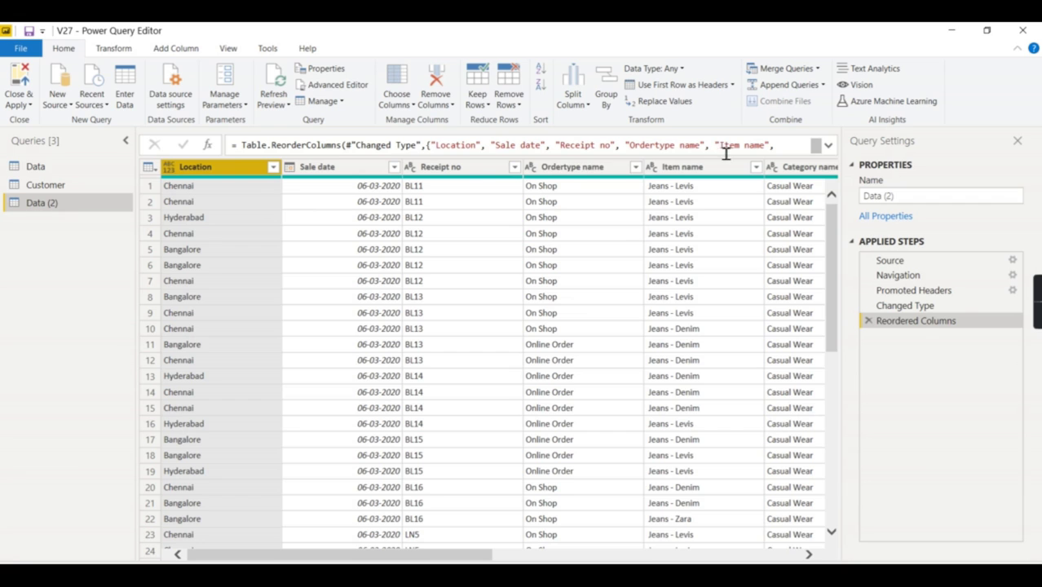
Step: Select the Location, Sale date and Ordertype name columns together
{"action": "left_click", "coordinate": [328, 175]}
{"action": "key", "text": "ctrl+shift+End"}
{"action": "left_click", "coordinate": [332, 169]}
{"action": "left_click", "coordinate": [216, 169]}
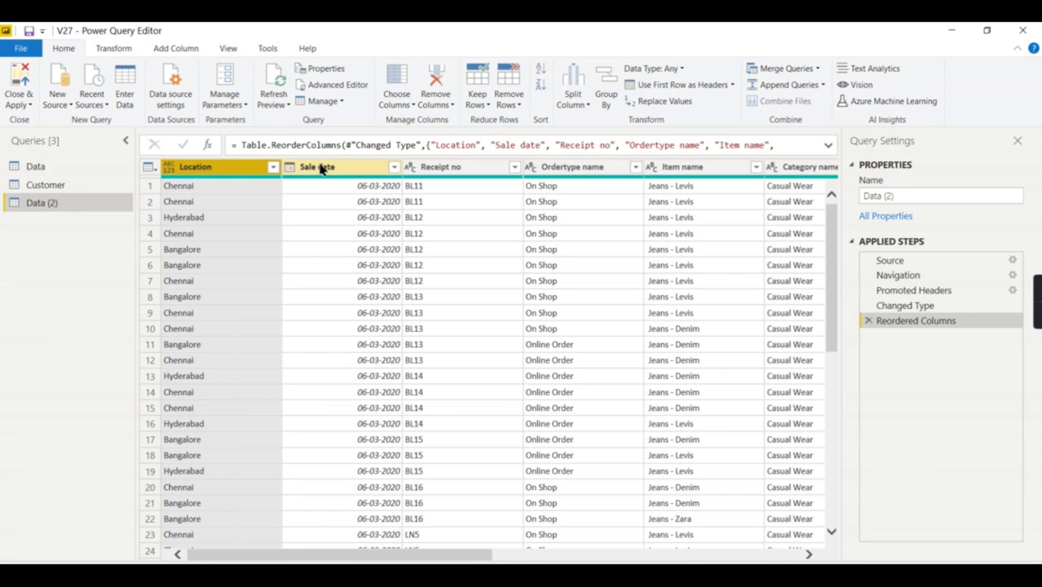
{"action": "left_click", "coordinate": [323, 169], "text": "ctrl"}
{"action": "left_click", "coordinate": [586, 168], "text": "ctrl"}
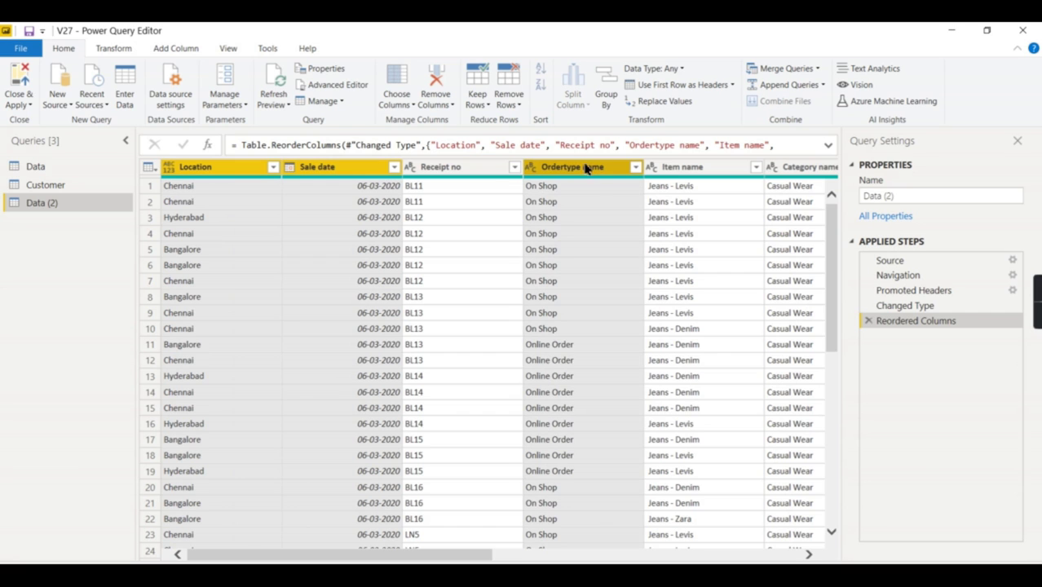
{"action": "mouse_move", "coordinate": [361, 555]}
{"action": "left_mouse_down"}
{"action": "mouse_move", "coordinate": [569, 536]}
{"action": "mouse_move", "coordinate": [453, 554]}
{"action": "left_mouse_up"}
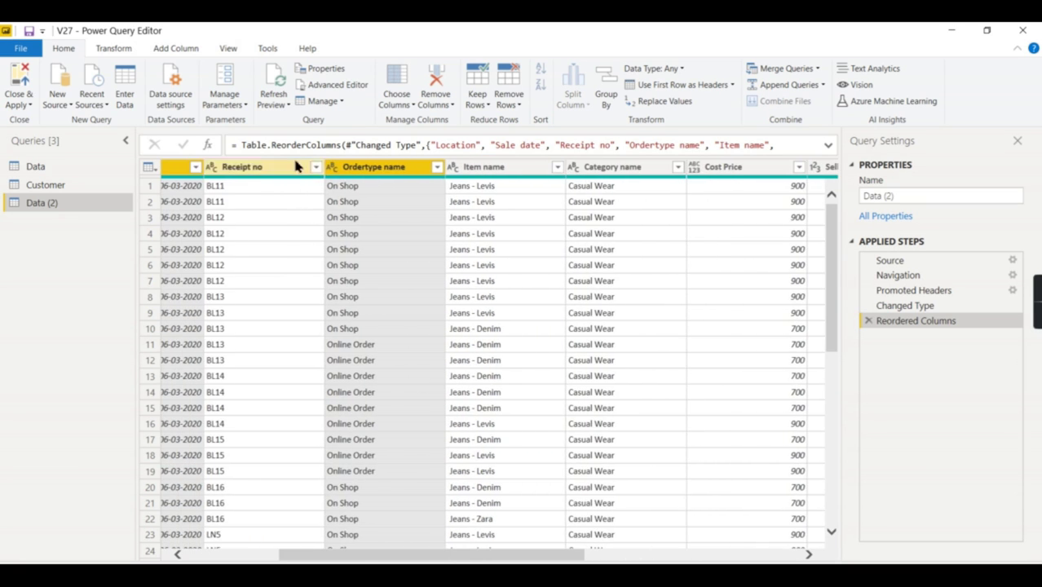
Step: Start a Group By on the selected columns with a Sum of Item amount named 'Item amount'
{"action": "right_click", "coordinate": [359, 173]}
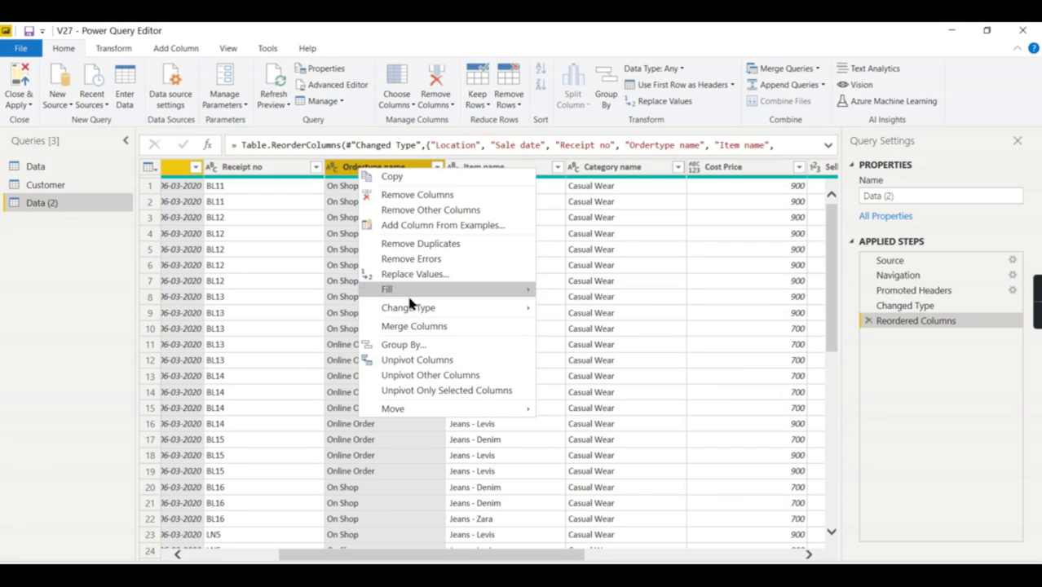
{"action": "left_click", "coordinate": [401, 344]}
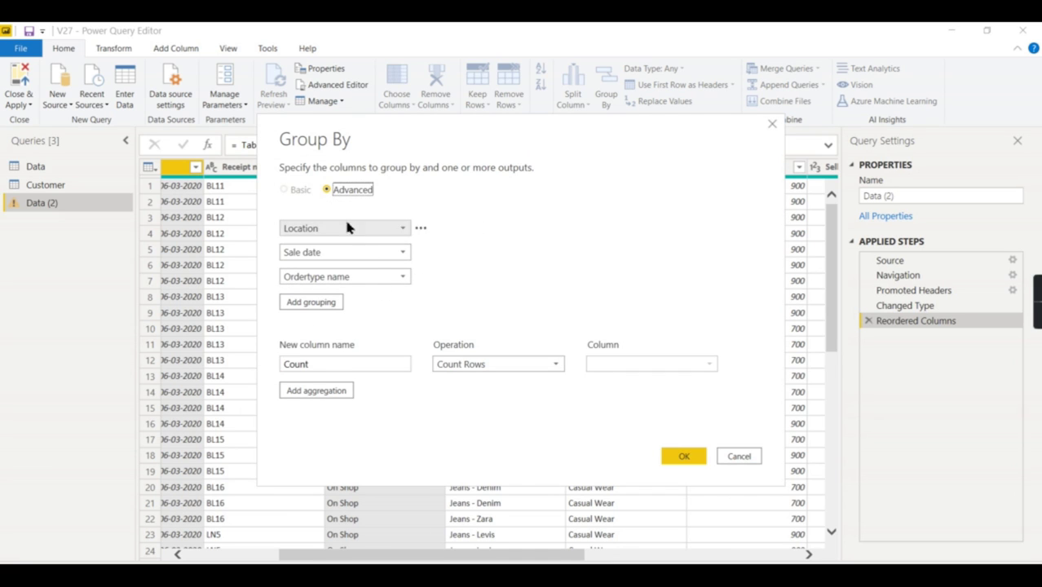
{"action": "left_click", "coordinate": [530, 364]}
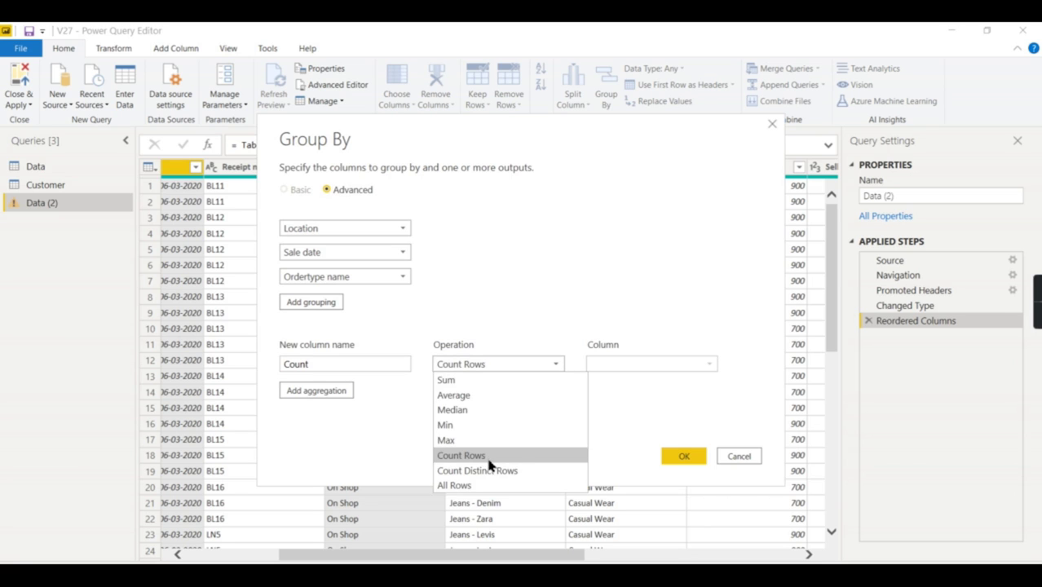
{"action": "left_click", "coordinate": [467, 380]}
{"action": "left_click", "coordinate": [624, 364]}
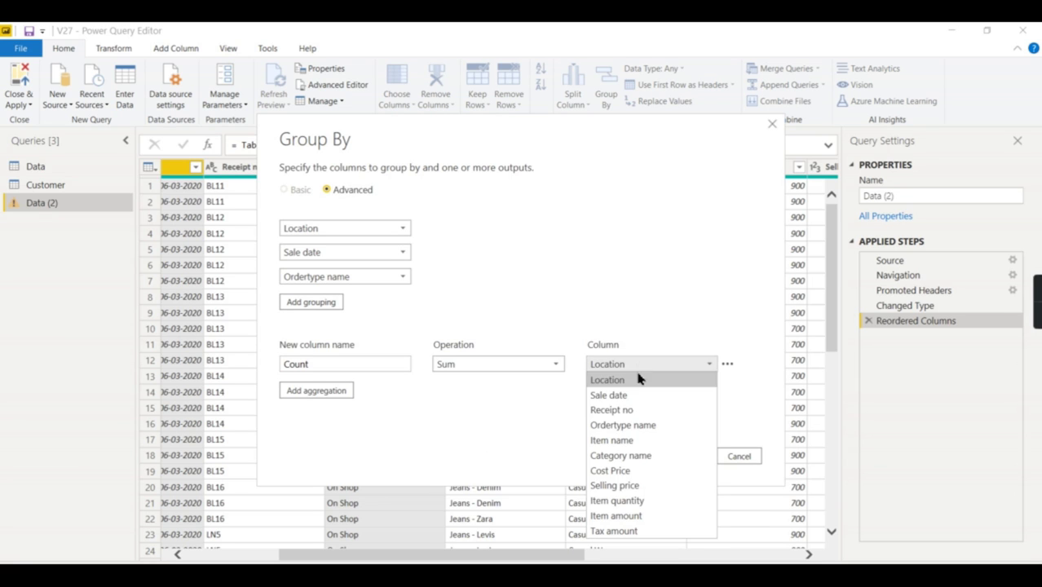
{"action": "left_click", "coordinate": [611, 516]}
{"action": "left_click", "coordinate": [369, 372]}
{"action": "double_click", "coordinate": [350, 369]}
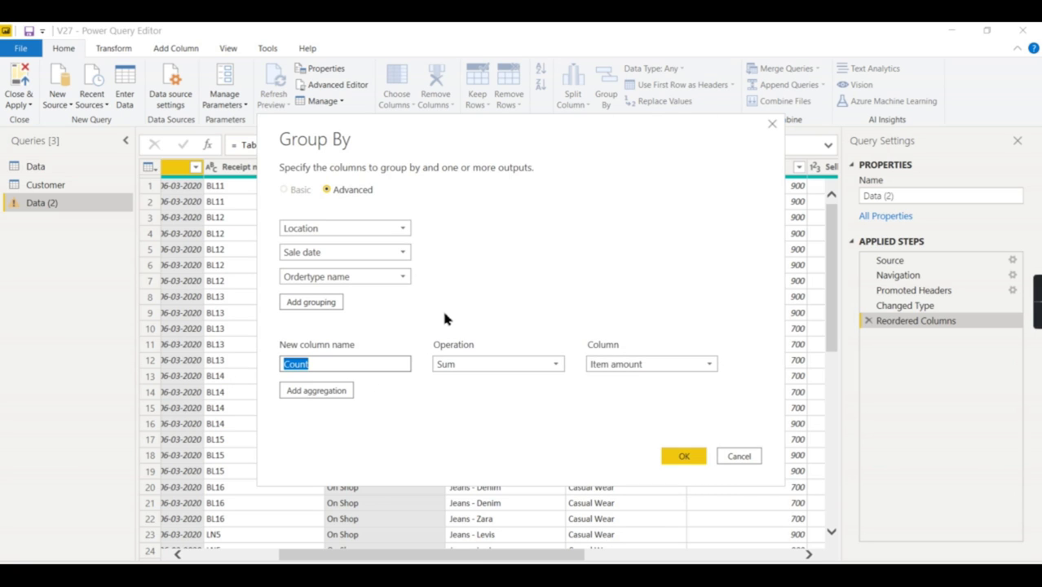
{"action": "type", "text": "Item "}
{"action": "type", "text": "amount"}
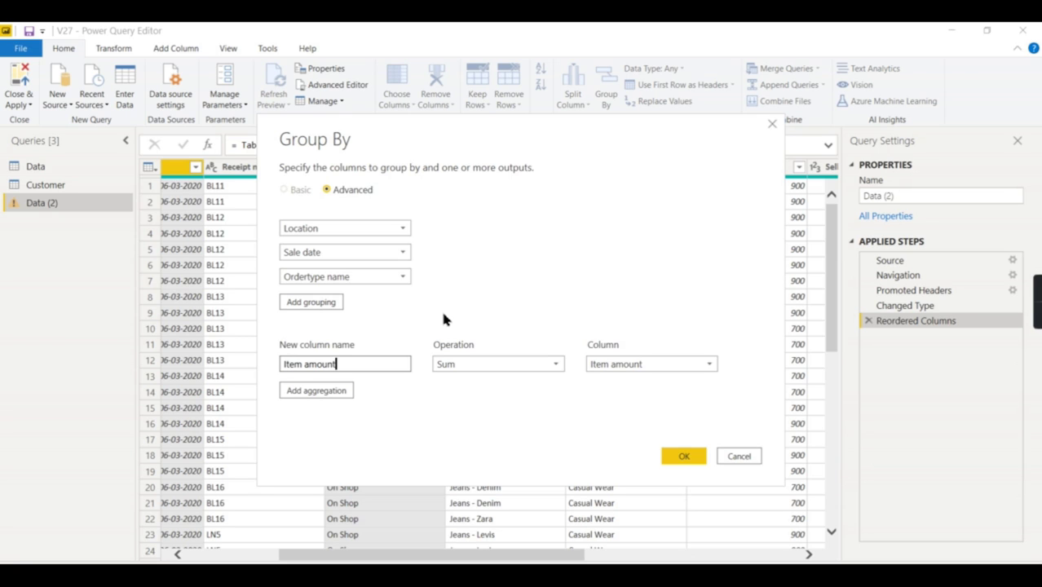
Step: Add a Sum of Item quantity named 'Item quantity' and apply the grouping
{"action": "left_click", "coordinate": [316, 393]}
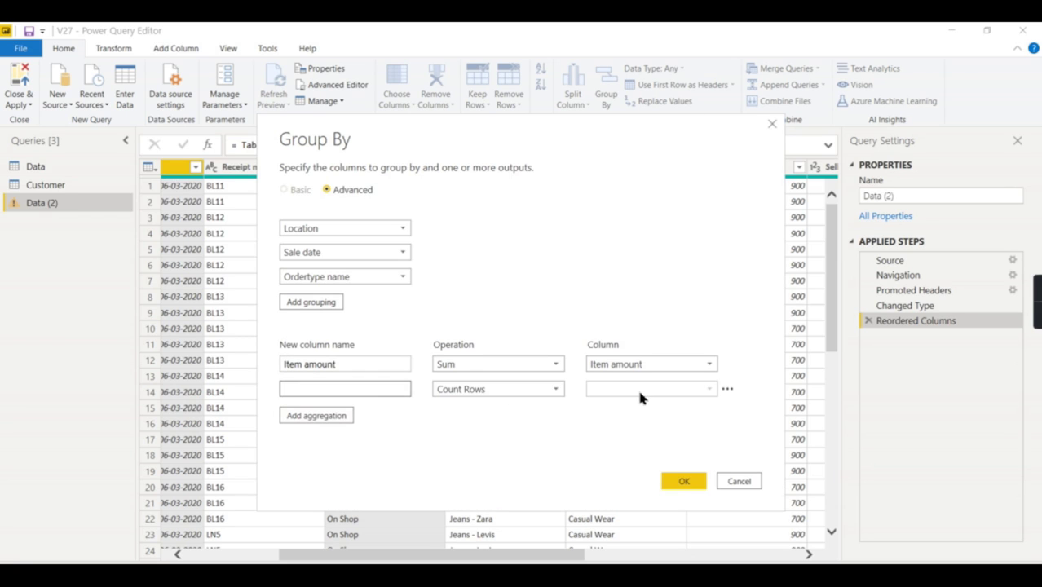
{"action": "left_click", "coordinate": [494, 390]}
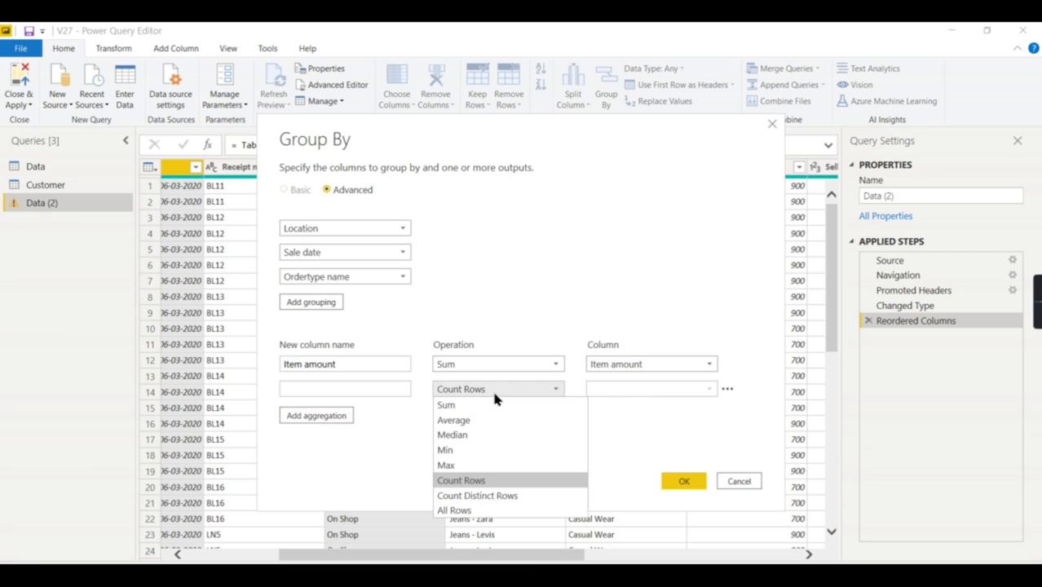
{"action": "left_click", "coordinate": [558, 405]}
{"action": "left_click", "coordinate": [665, 389]}
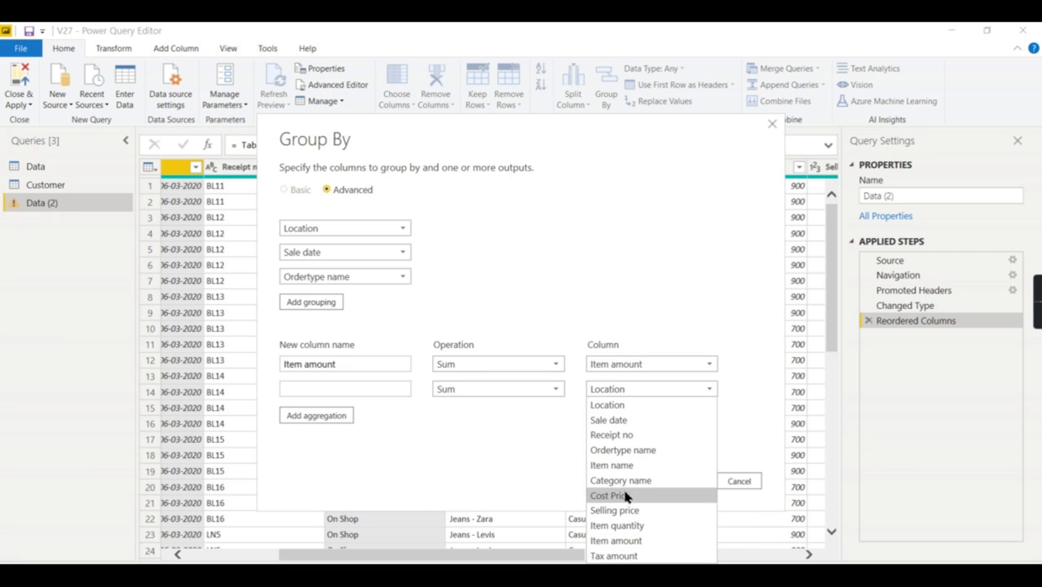
{"action": "left_click", "coordinate": [620, 525]}
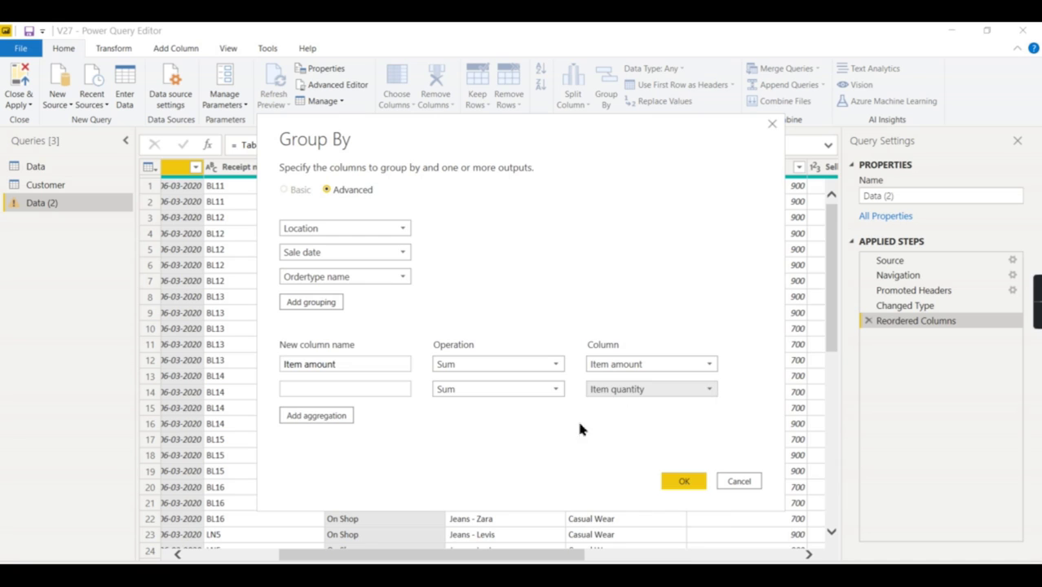
{"action": "left_click", "coordinate": [367, 389]}
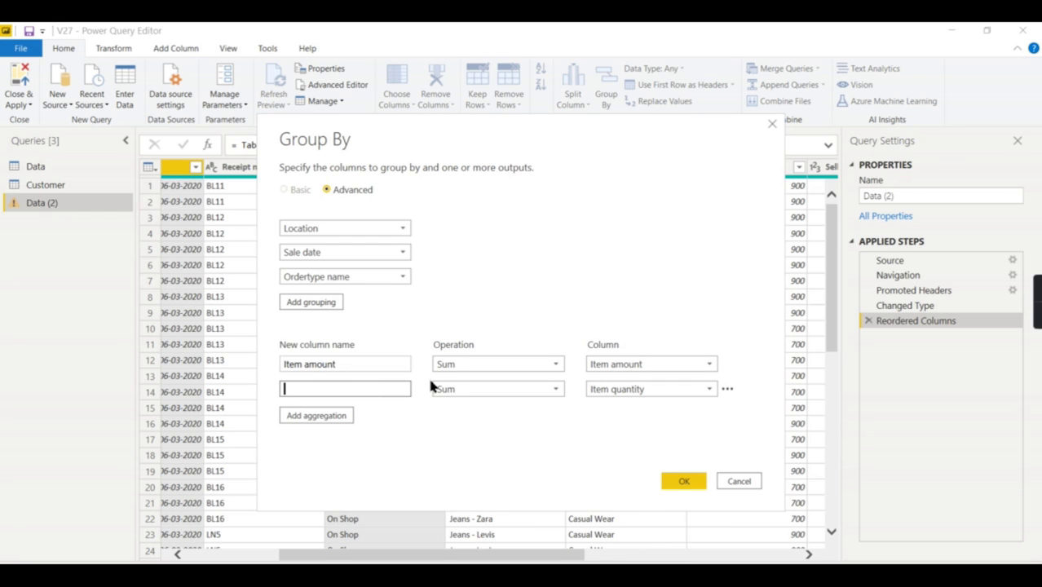
{"action": "type", "text": "Item q"}
{"action": "type", "text": "uanti"}
{"action": "type", "text": "ty"}
{"action": "left_click", "coordinate": [675, 483]}
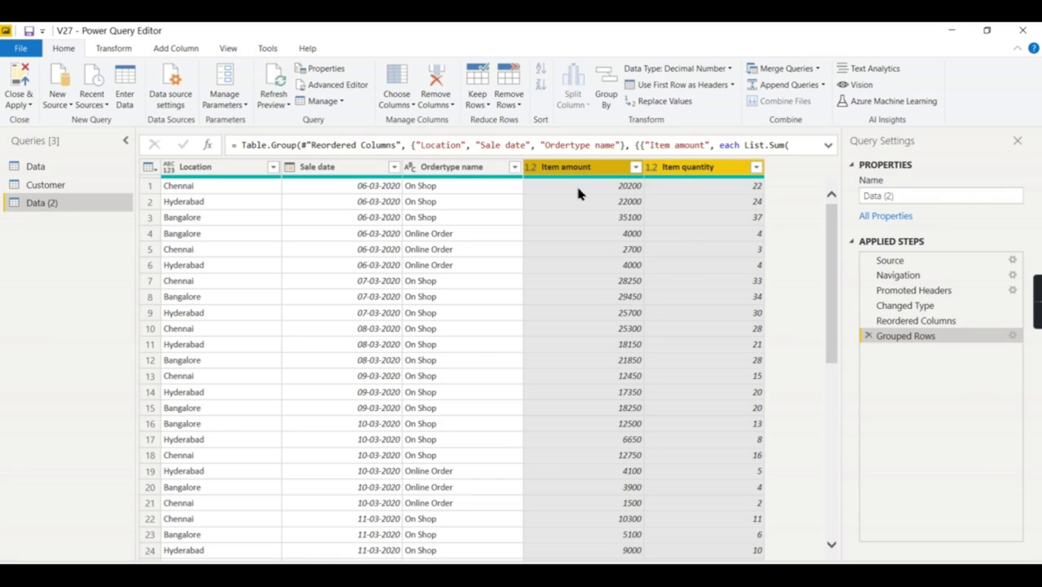
{"action": "left_click", "coordinate": [49, 167]}
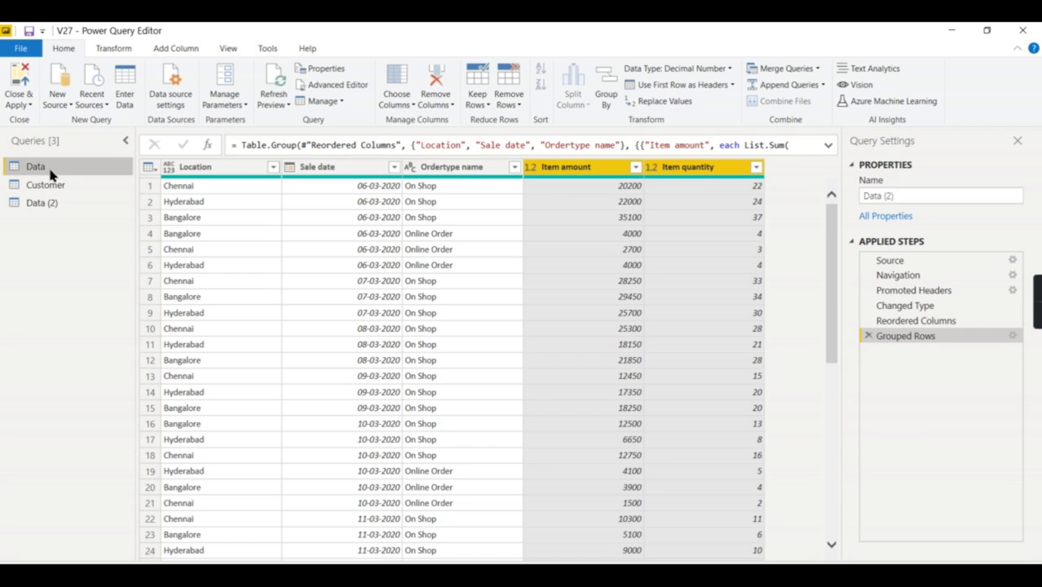
{"action": "left_click_drag", "start_coordinate": [434, 554], "coordinate": [659, 554]}
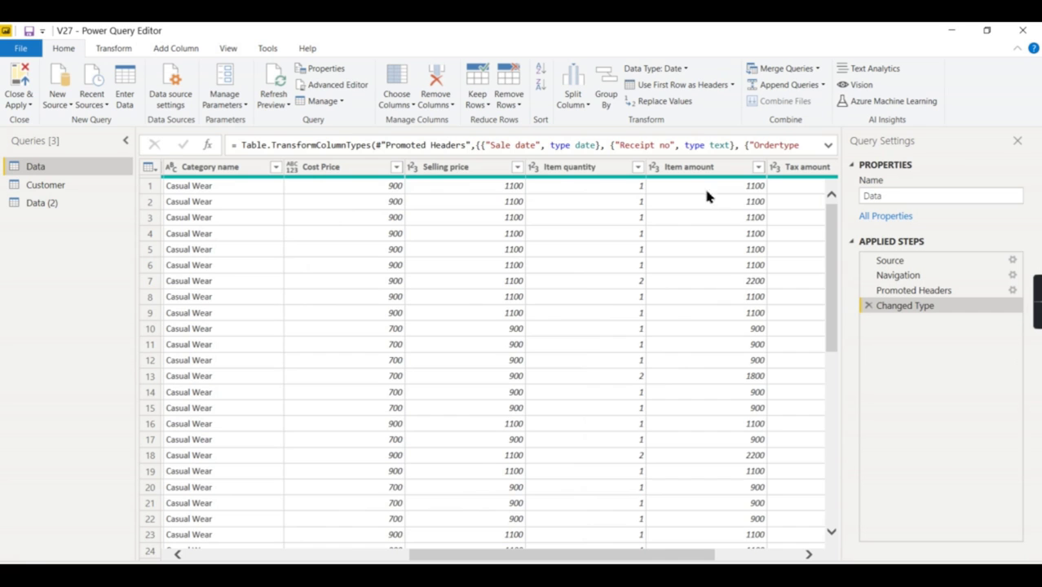
{"action": "left_click_drag", "start_coordinate": [605, 554], "coordinate": [495, 555]}
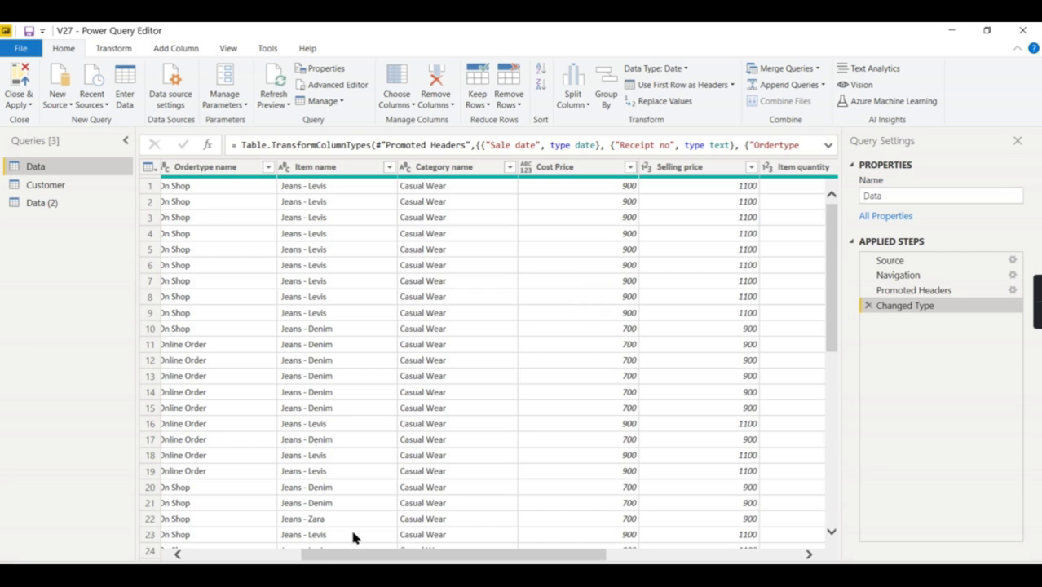
{"action": "left_click", "coordinate": [53, 203]}
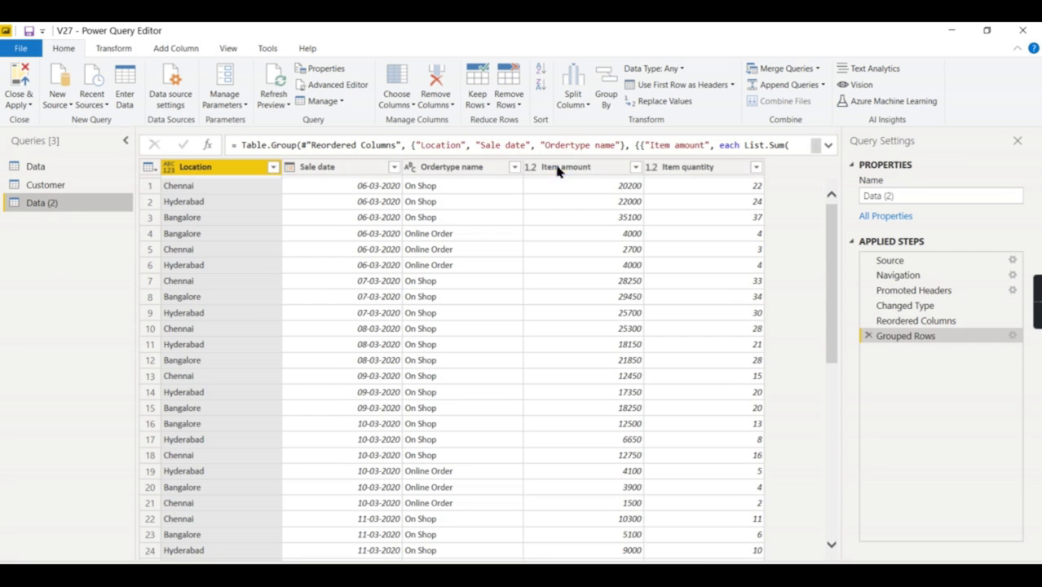
{"action": "left_click", "coordinate": [80, 168]}
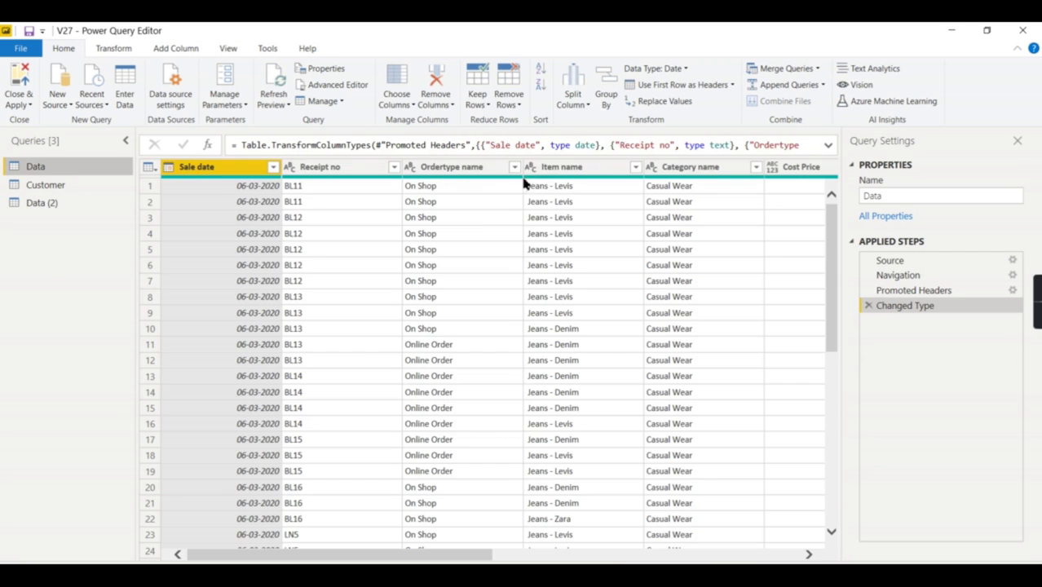
{"action": "double_click", "coordinate": [593, 171]}
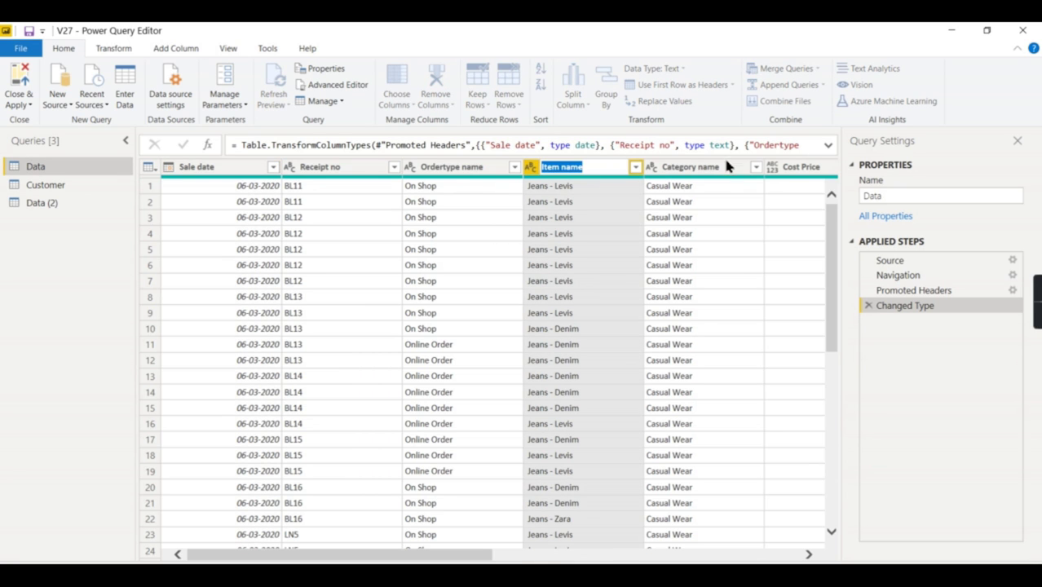
{"action": "left_click", "coordinate": [24, 208]}
{"action": "left_click", "coordinate": [24, 205]}
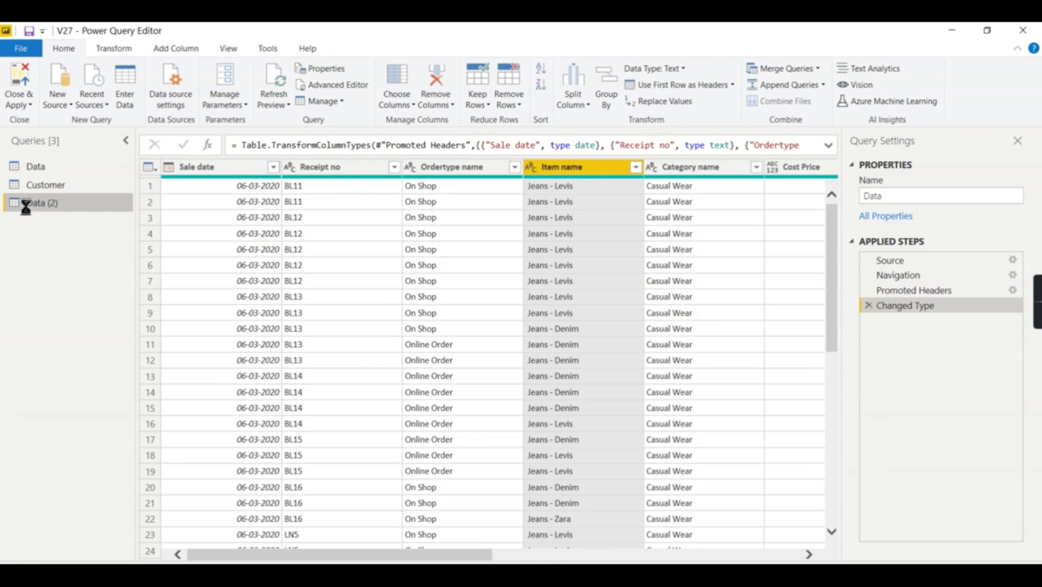
{"action": "left_click", "coordinate": [575, 172]}
{"action": "right_click", "coordinate": [575, 174]}
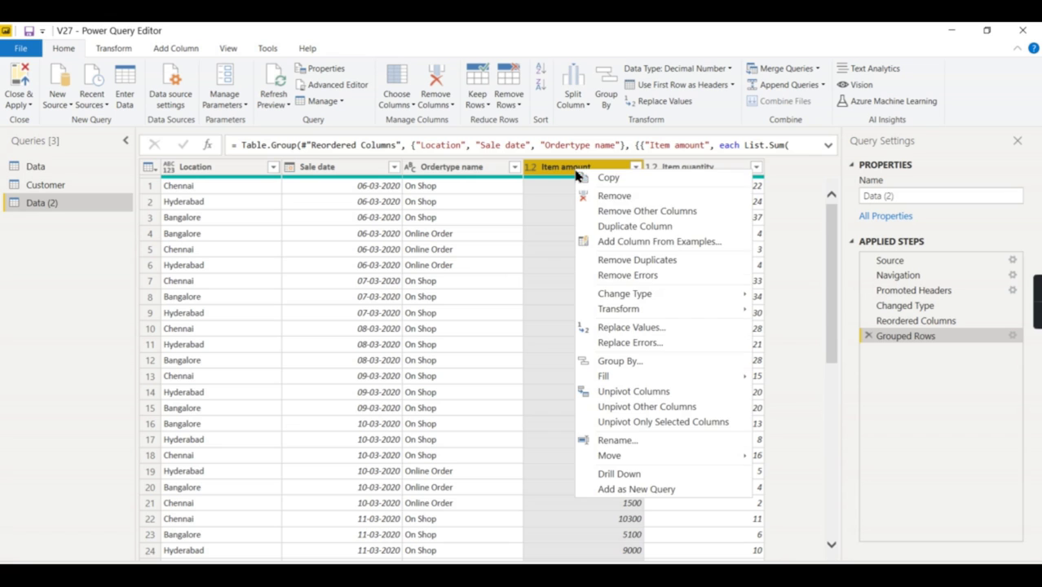
Step: Add a custom column 'Item name' to Data (2) filled with Total
{"action": "left_click", "coordinate": [112, 51]}
{"action": "left_click", "coordinate": [171, 50]}
{"action": "left_click", "coordinate": [70, 95]}
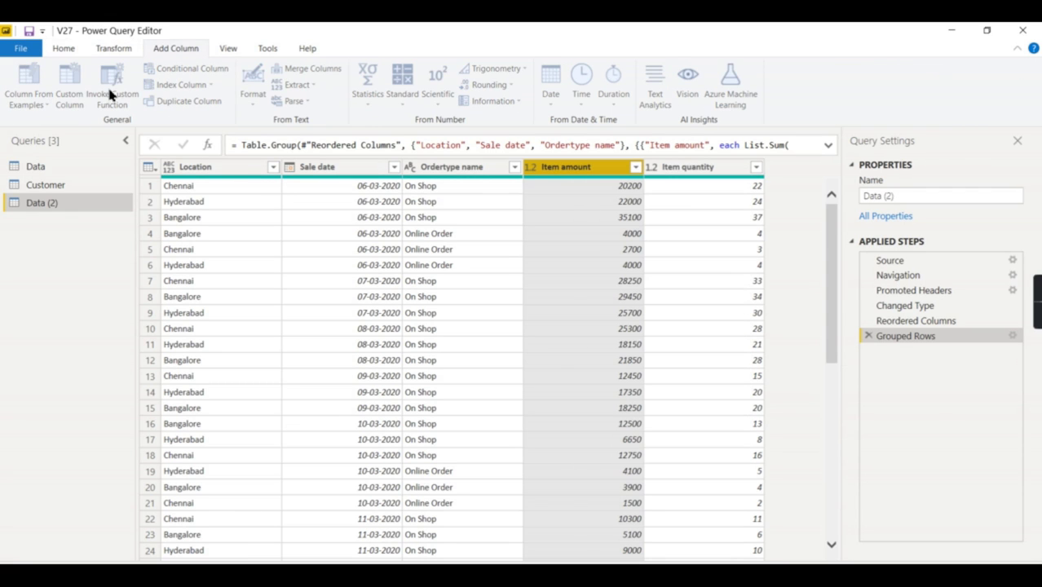
{"action": "double_click", "coordinate": [298, 228]}
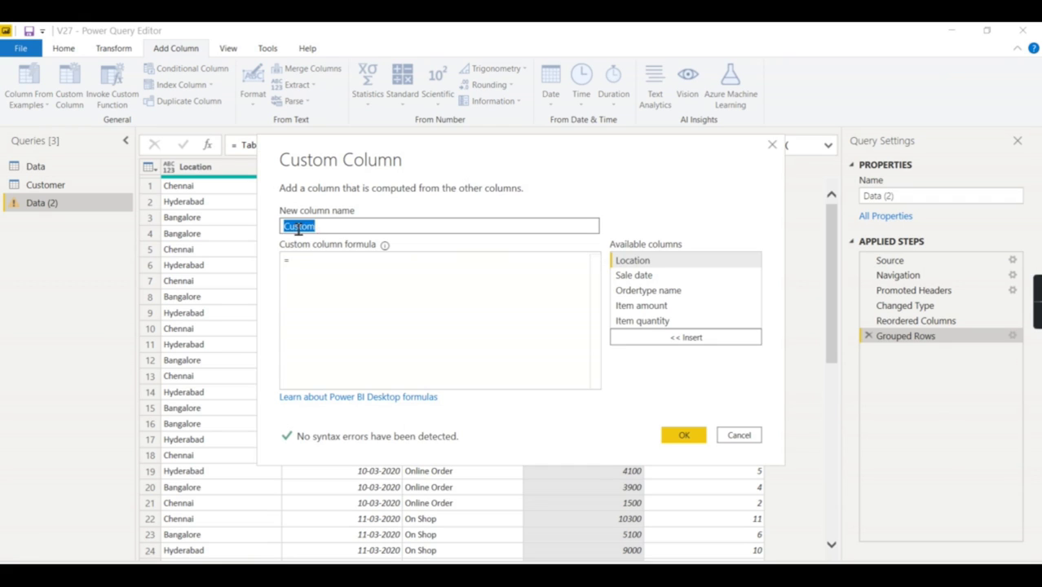
{"action": "type", "text": "Item name"}
{"action": "left_click", "coordinate": [338, 261]}
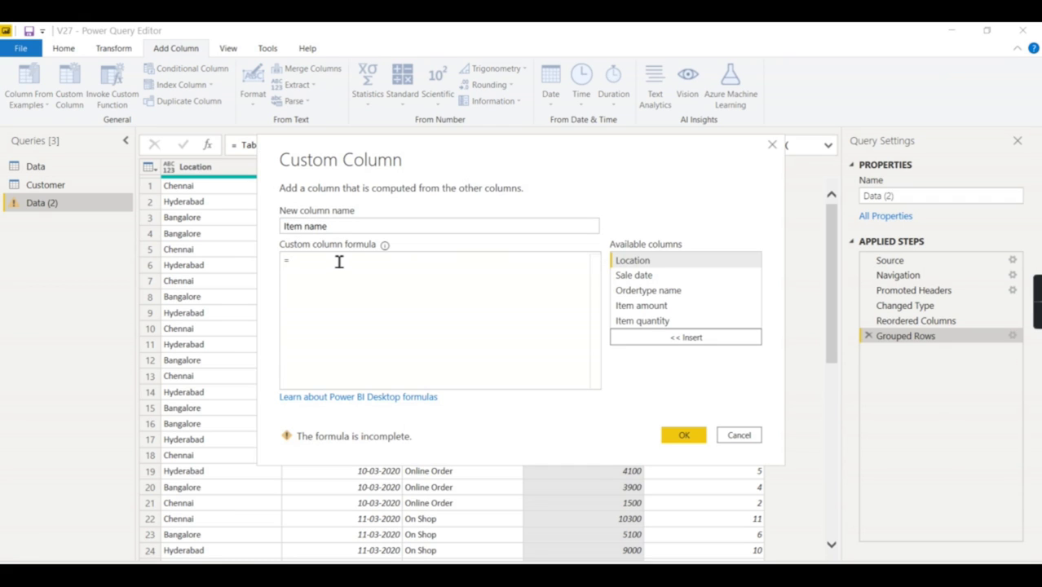
{"action": "type", "text": "\"Total"}
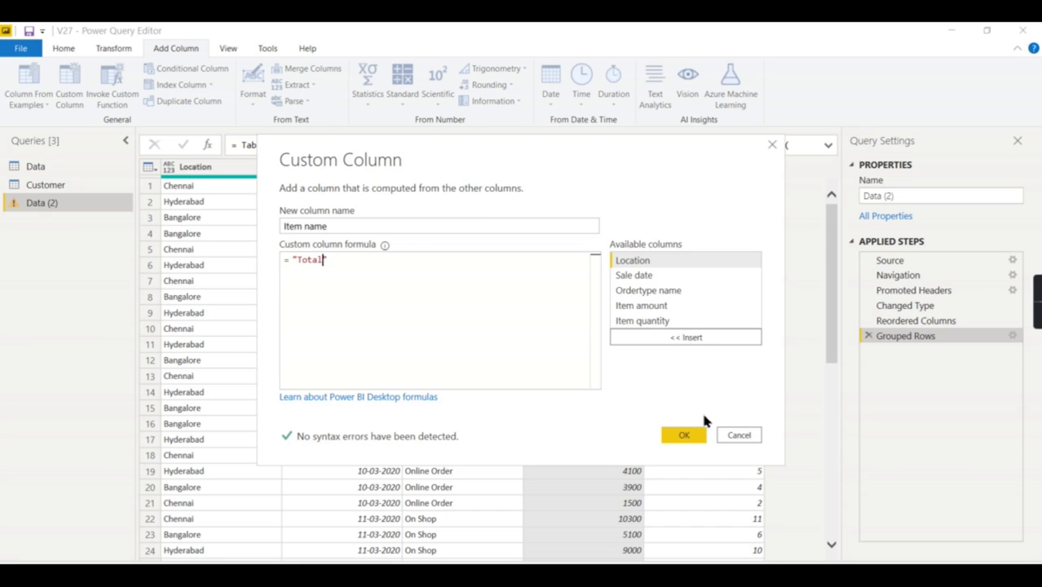
{"action": "left_click", "coordinate": [691, 433]}
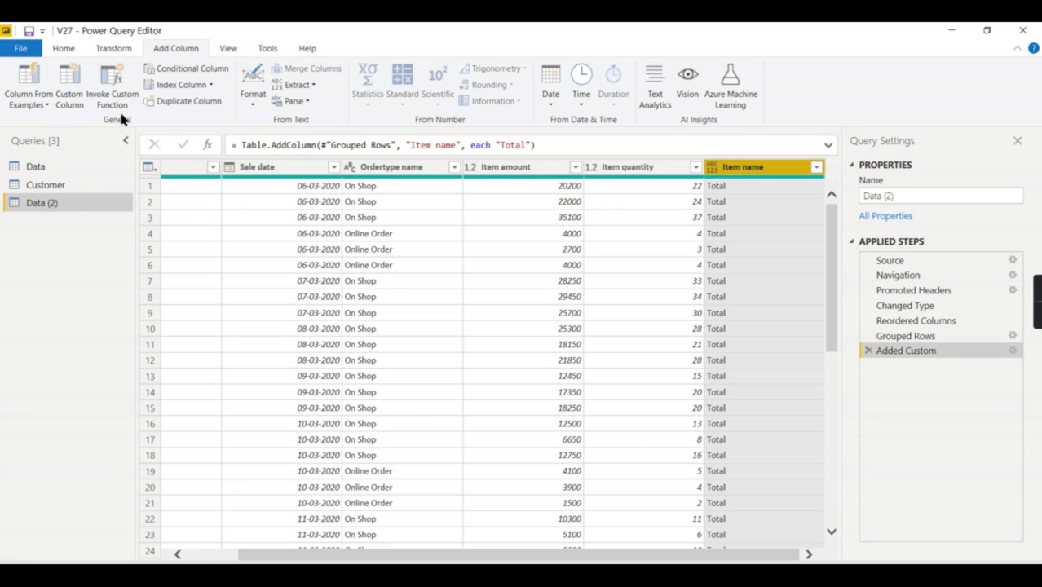
Step: Check the Category name title in Data, then add a 'Category name' custom column filled with Total
{"action": "left_click", "coordinate": [56, 169]}
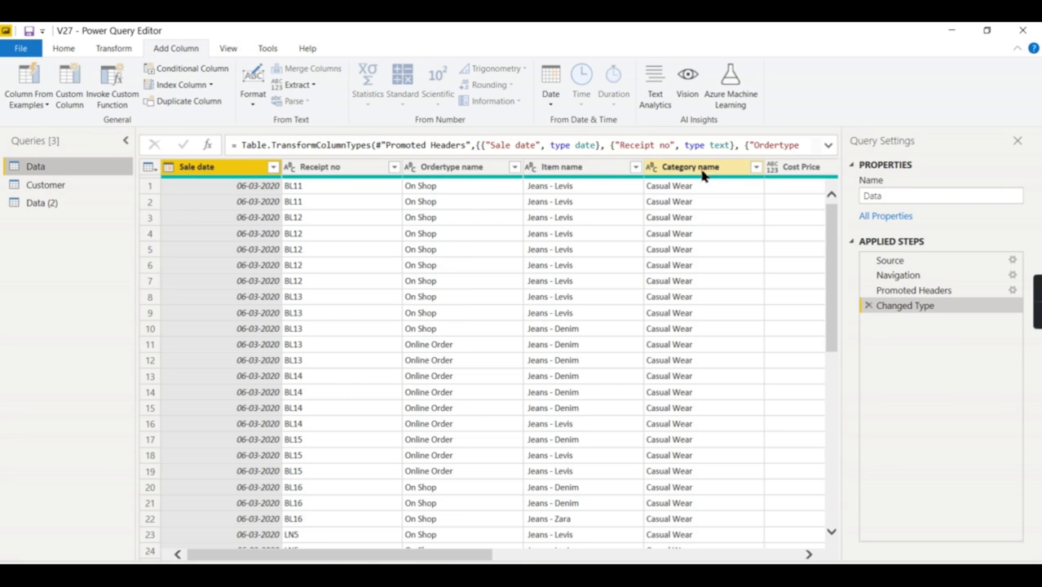
{"action": "double_click", "coordinate": [725, 168]}
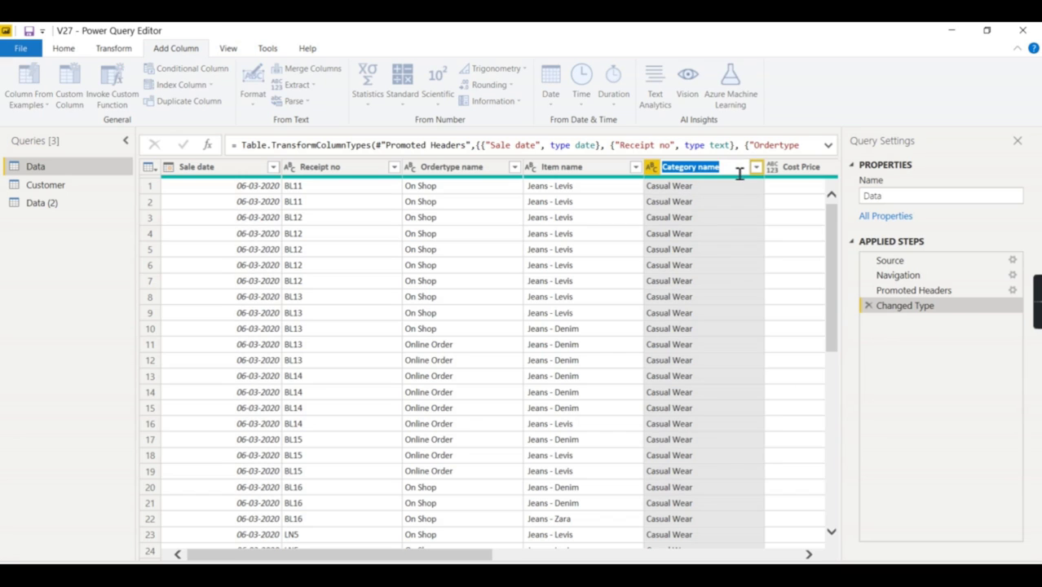
{"action": "left_click", "coordinate": [54, 202]}
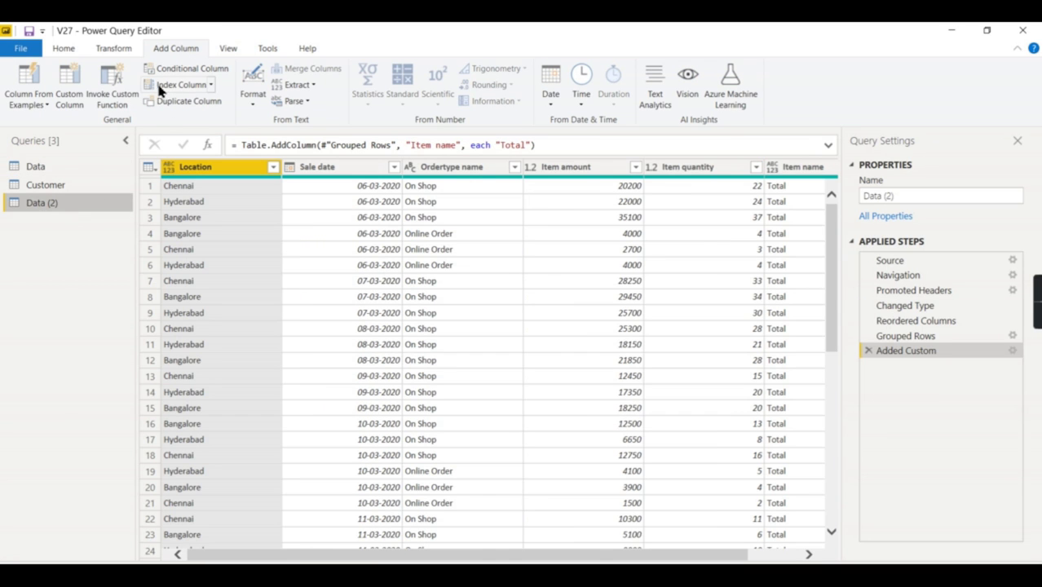
{"action": "left_click", "coordinate": [71, 97]}
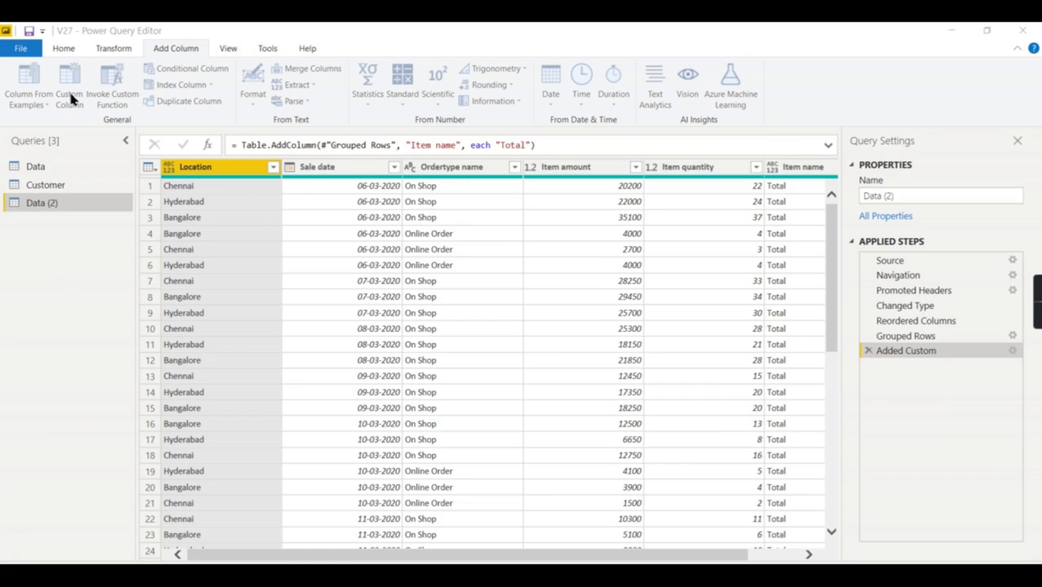
{"action": "double_click", "coordinate": [335, 221]}
{"action": "type", "text": "Category name"}
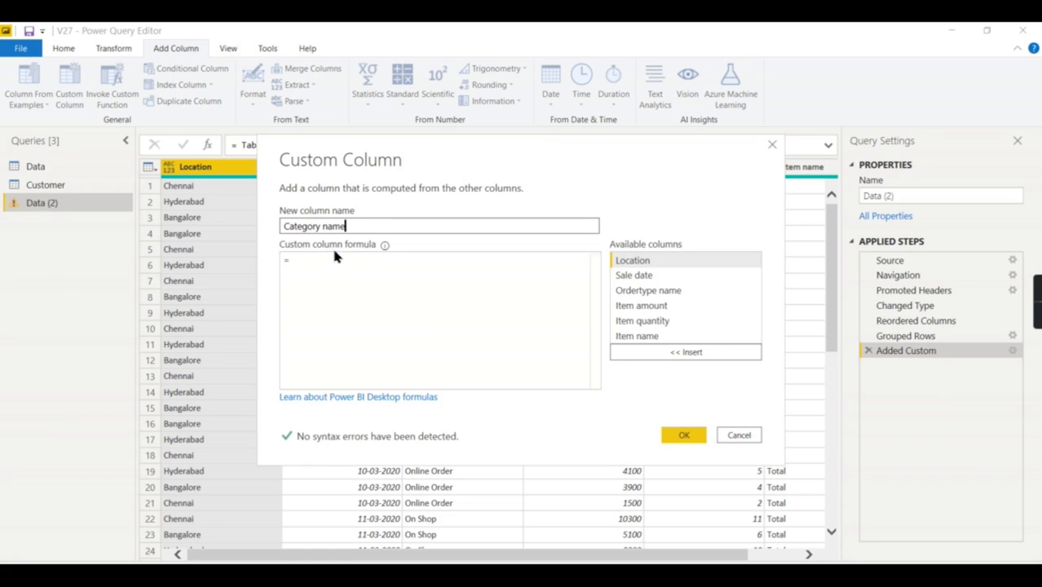
{"action": "left_click", "coordinate": [327, 260]}
{"action": "type", "text": "\"Total"}
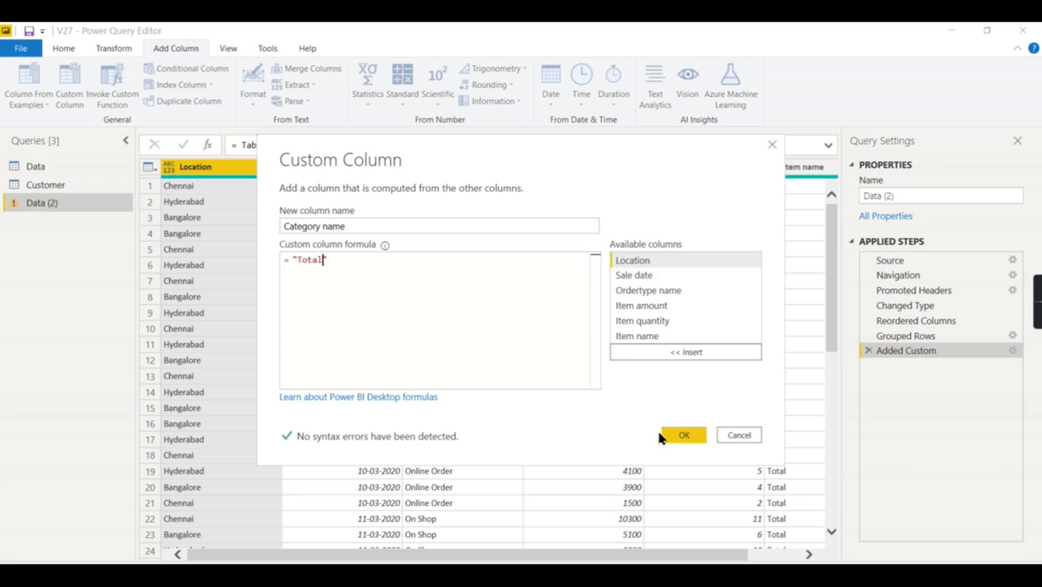
{"action": "left_click", "coordinate": [678, 435]}
Step: Check the Receipt no title, then add a 'Receipt no' custom column holding "123"
{"action": "left_click", "coordinate": [41, 167]}
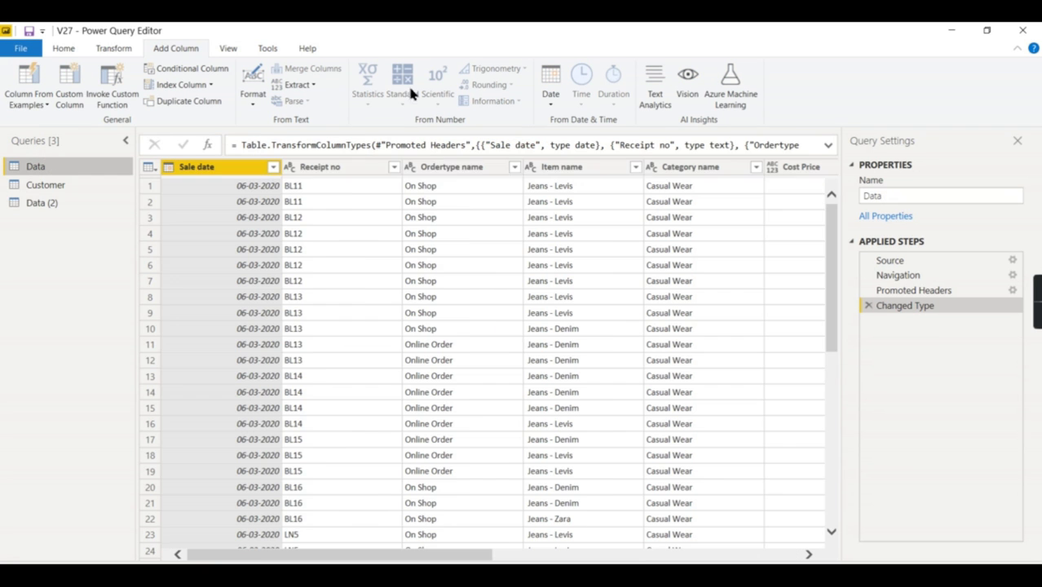
{"action": "left_click", "coordinate": [371, 175]}
{"action": "double_click", "coordinate": [371, 173]}
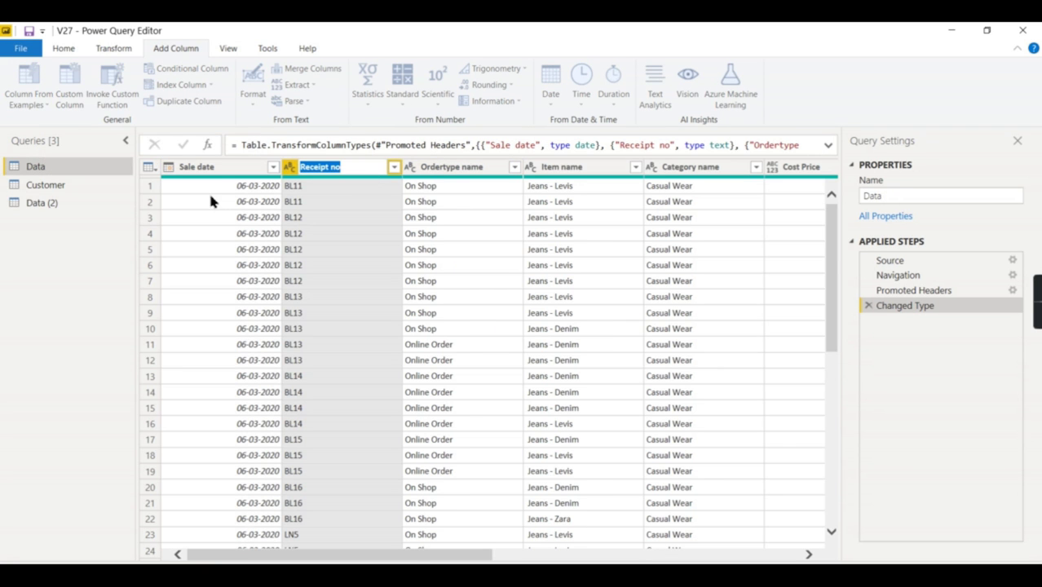
{"action": "left_click", "coordinate": [54, 204]}
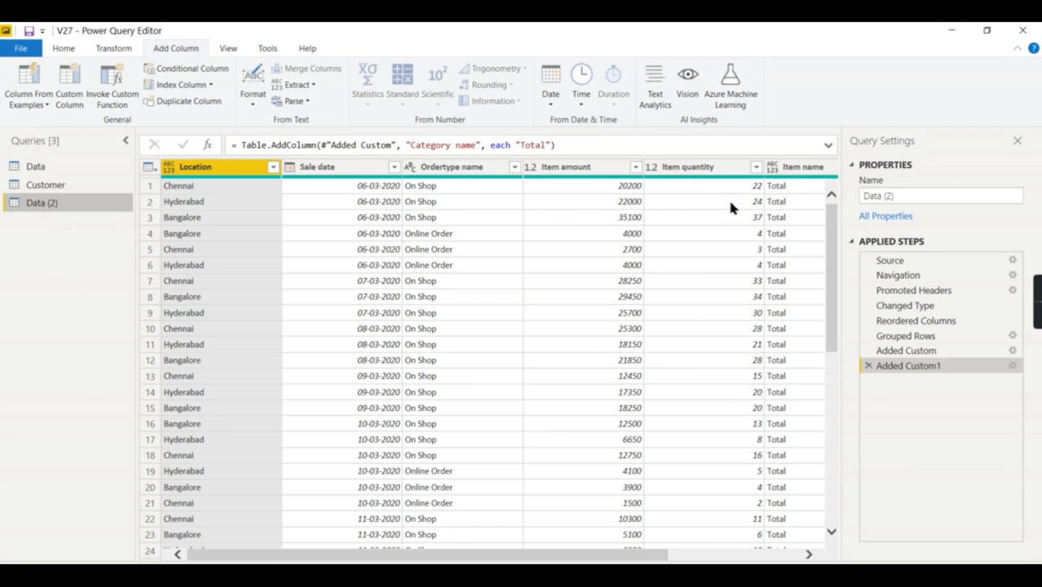
{"action": "left_click", "coordinate": [75, 101]}
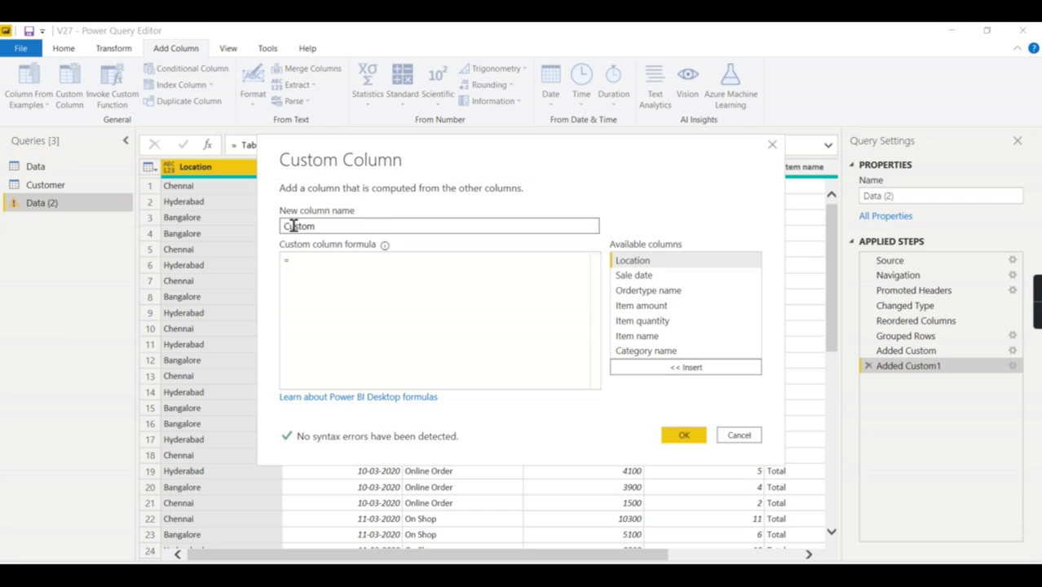
{"action": "double_click", "coordinate": [293, 226]}
{"action": "type", "text": "Receipt no"}
{"action": "left_click", "coordinate": [347, 260]}
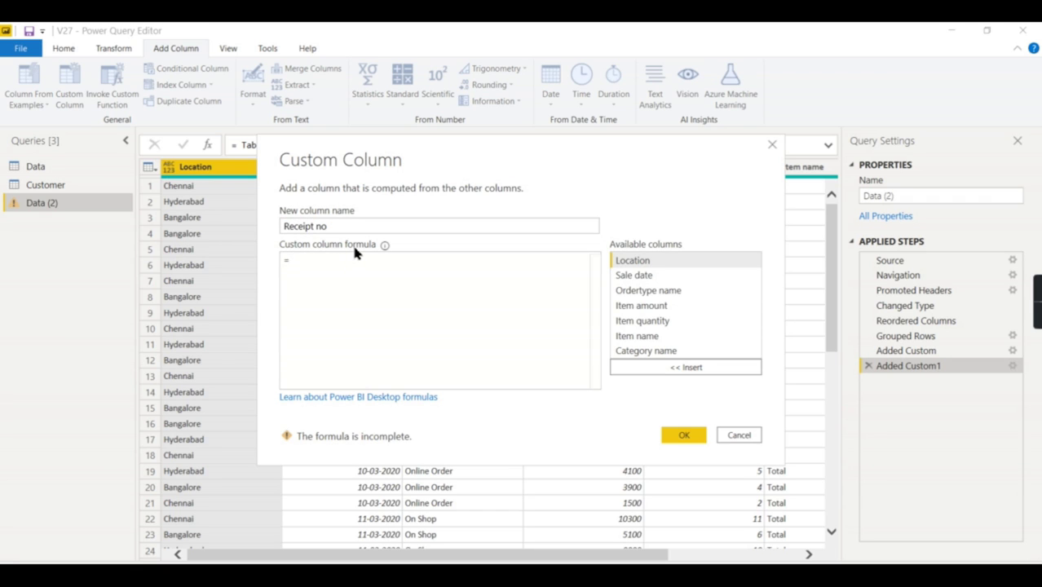
{"action": "type", "text": "123"}
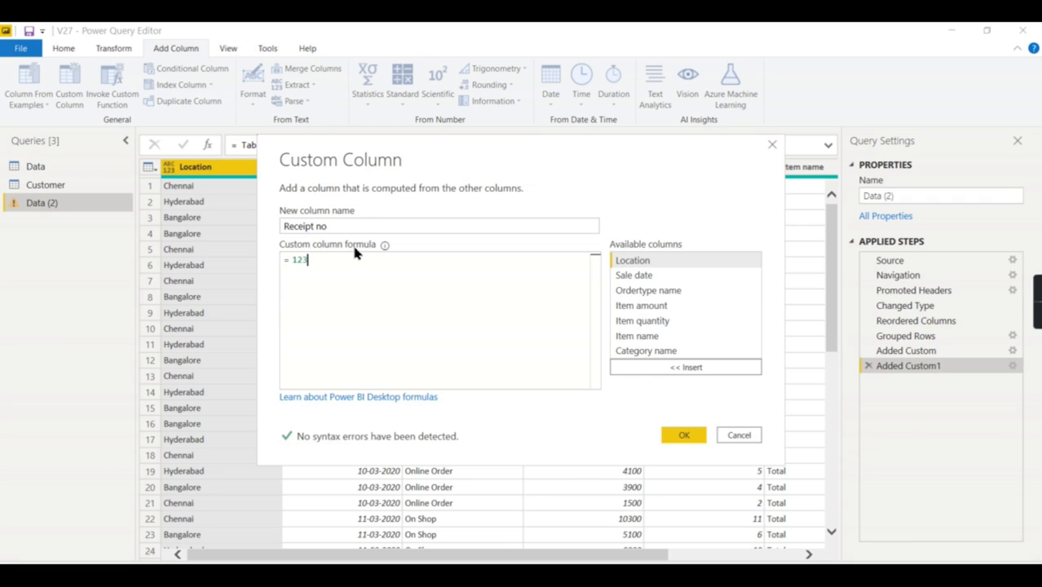
{"action": "type", "text": "\""}
{"action": "left_click", "coordinate": [295, 259]}
{"action": "type", "text": "\""}
{"action": "left_click", "coordinate": [685, 432]}
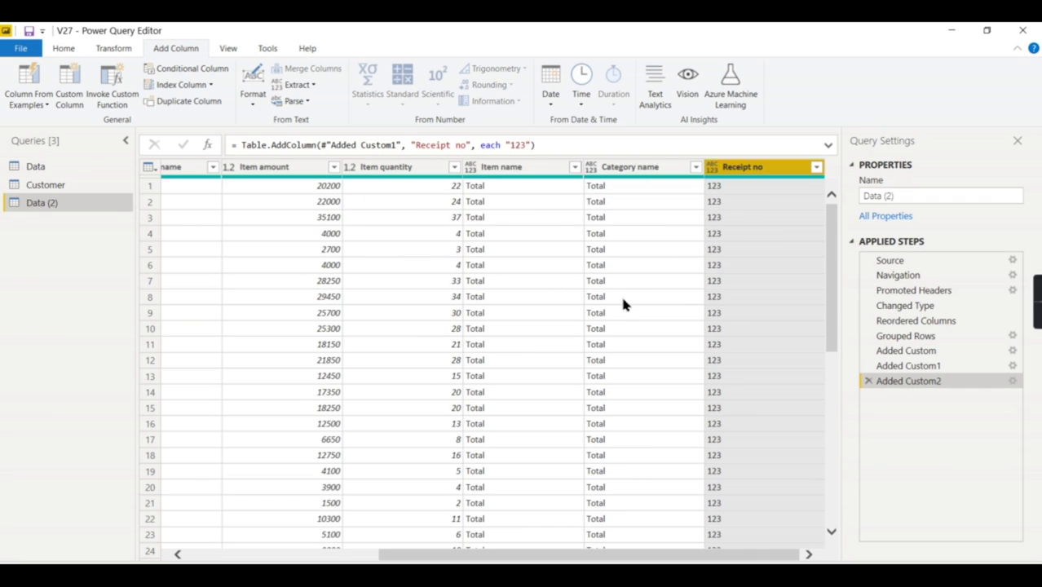
Step: Append the Data (2) query onto the Data query
{"action": "left_click", "coordinate": [35, 173]}
{"action": "right_click", "coordinate": [35, 174]}
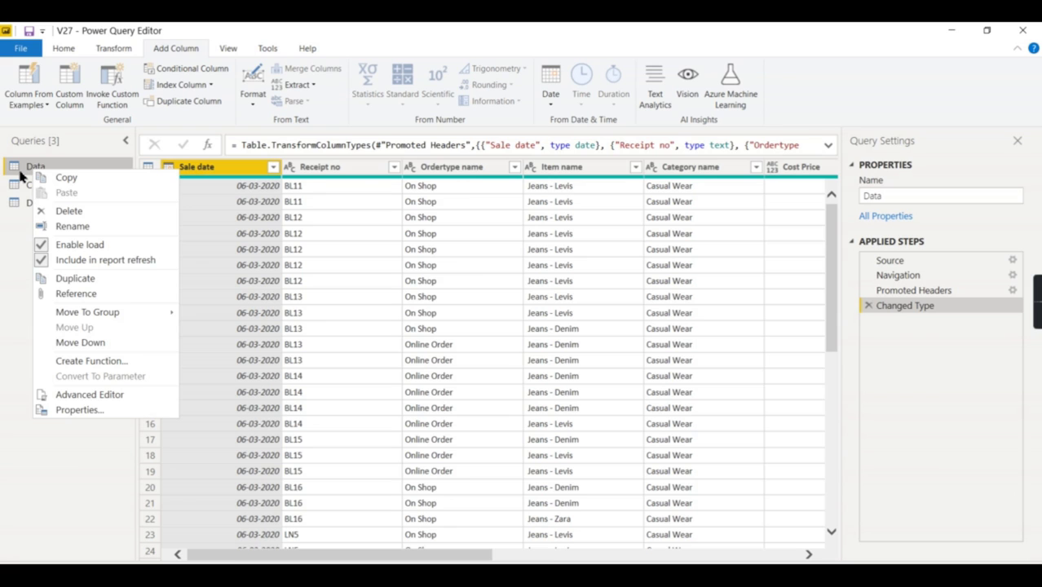
{"action": "left_click", "coordinate": [20, 255]}
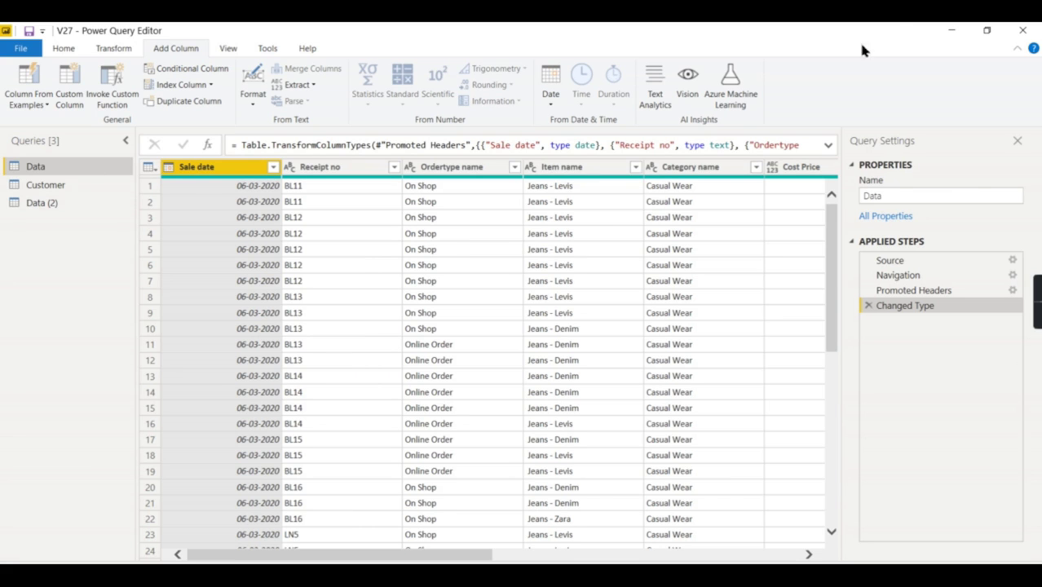
{"action": "left_click", "coordinate": [73, 49]}
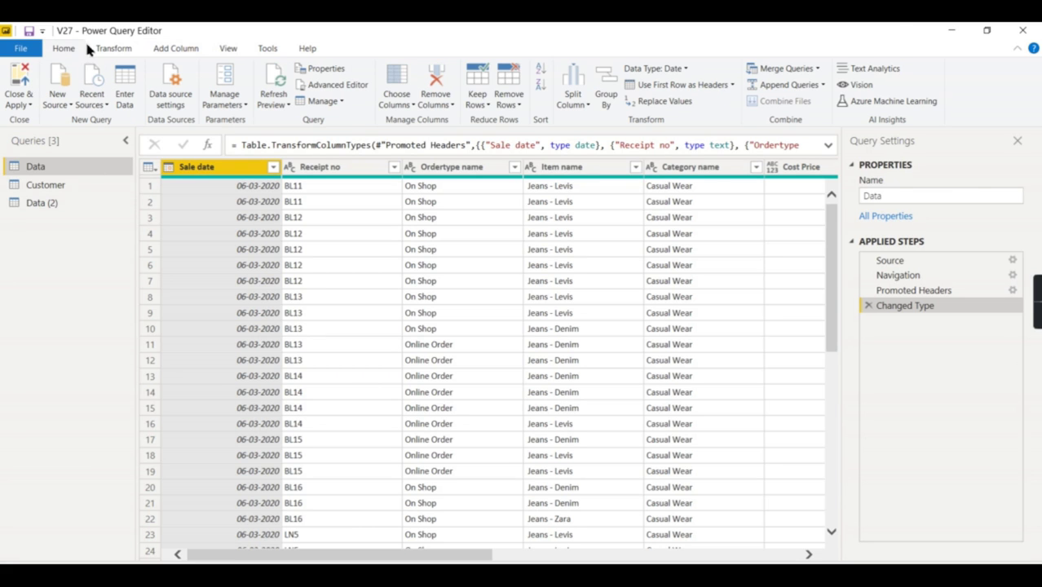
{"action": "left_click", "coordinate": [788, 85]}
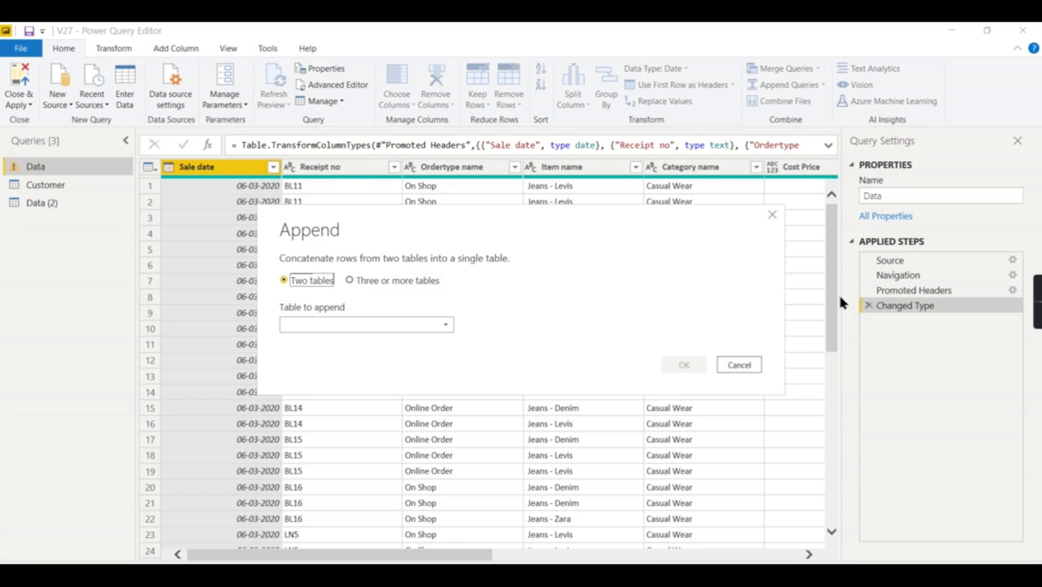
{"action": "left_click", "coordinate": [411, 324]}
{"action": "left_click", "coordinate": [379, 372]}
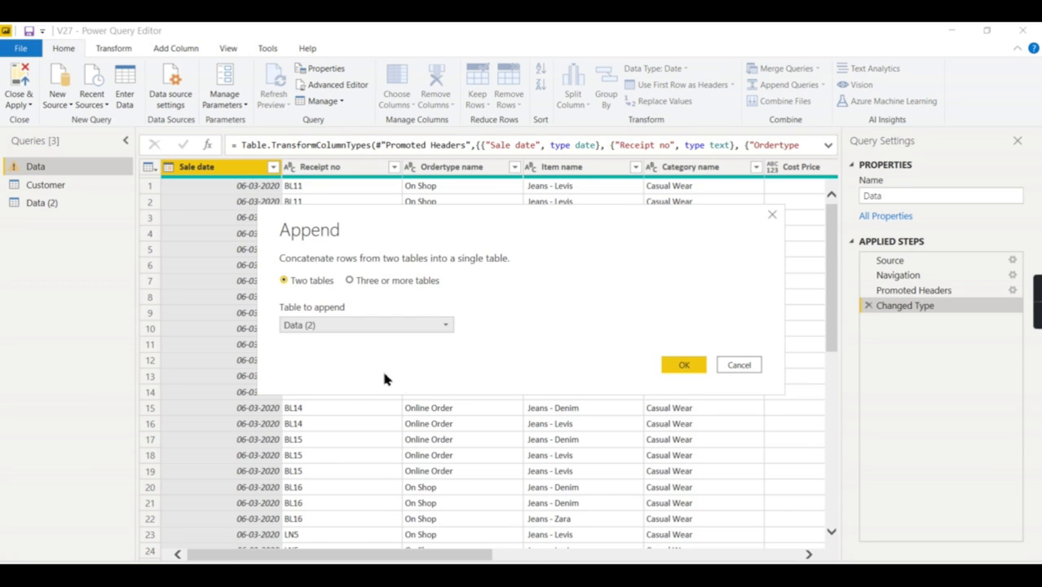
{"action": "left_click", "coordinate": [671, 369]}
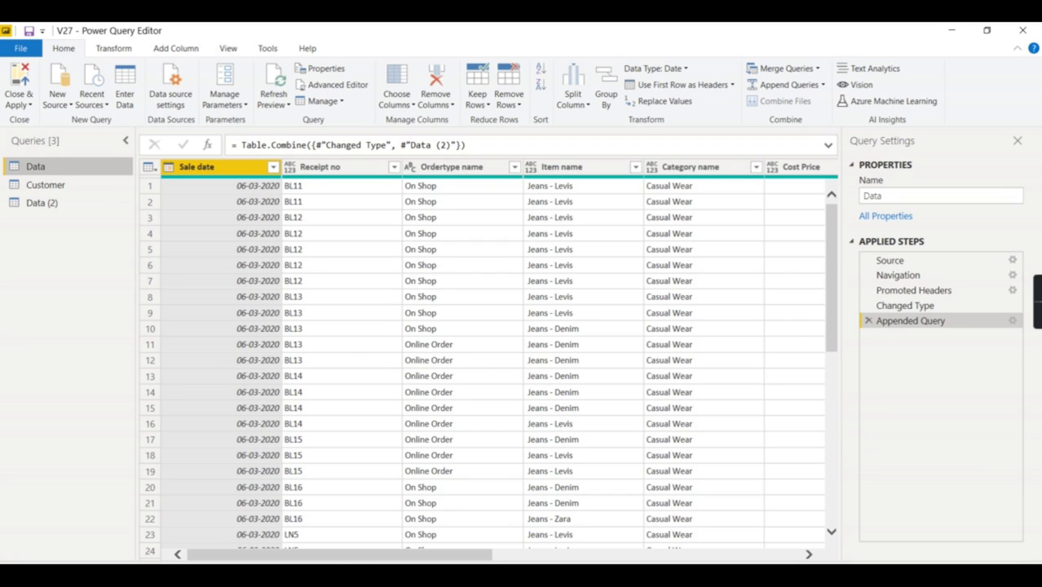
Step: Confirm the Category name filter list now includes Total
{"action": "mouse_move", "coordinate": [364, 556]}
{"action": "left_mouse_down"}
{"action": "mouse_move", "coordinate": [701, 556]}
{"action": "mouse_move", "coordinate": [449, 562]}
{"action": "left_mouse_up"}
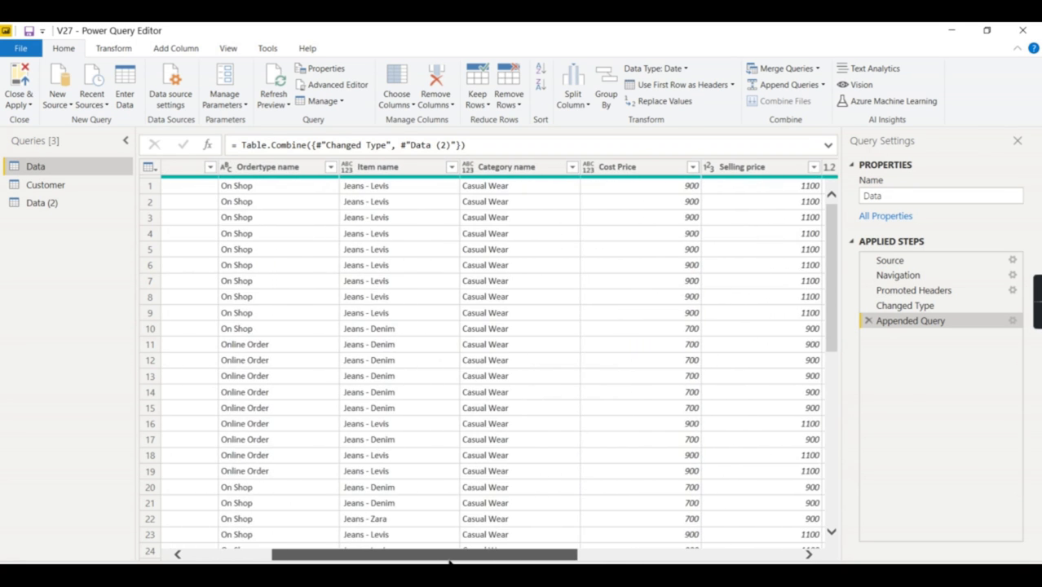
{"action": "left_click", "coordinate": [450, 168]}
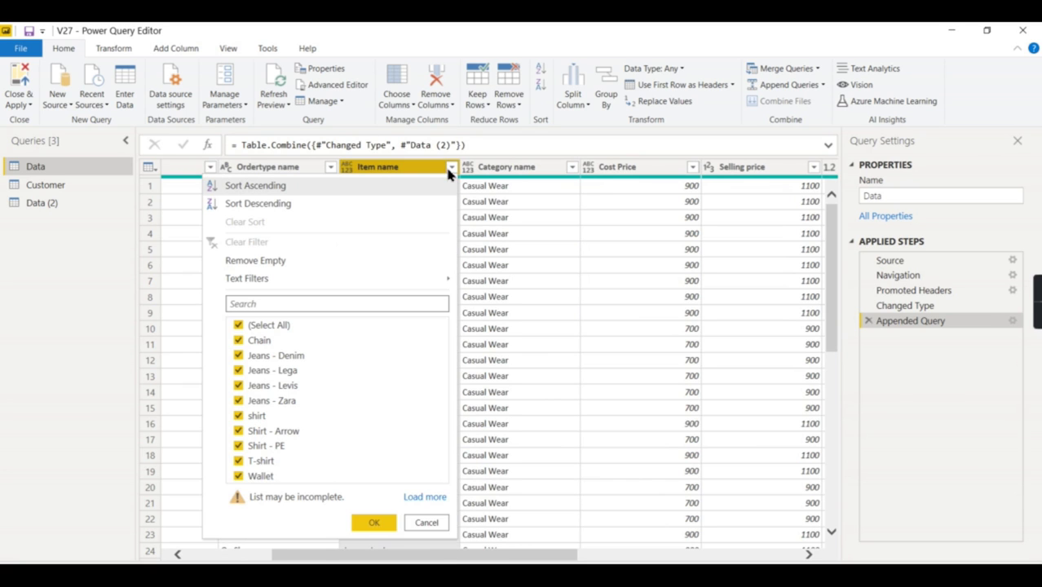
{"action": "left_click", "coordinate": [516, 170]}
{"action": "left_click", "coordinate": [571, 168]}
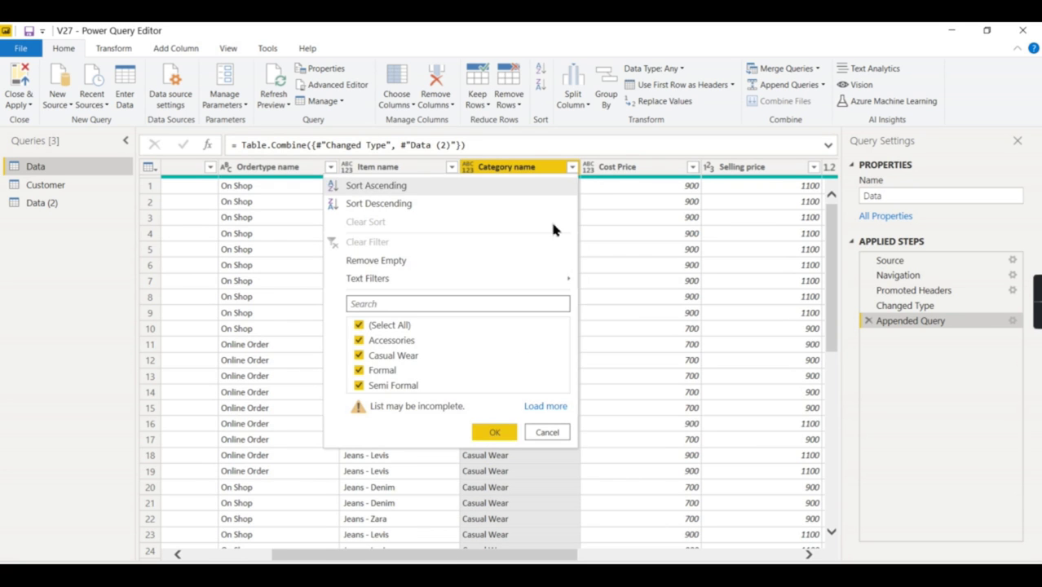
{"action": "left_click", "coordinate": [546, 407]}
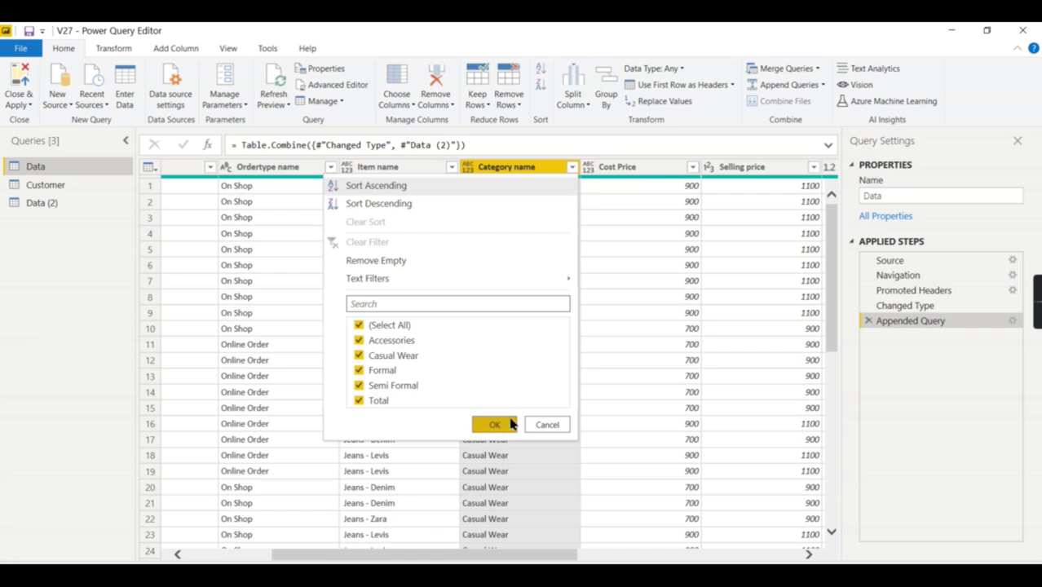
{"action": "left_click", "coordinate": [505, 426]}
Step: Turn off Enable load for Data (2), then Close & Apply to the report
{"action": "left_click", "coordinate": [48, 204]}
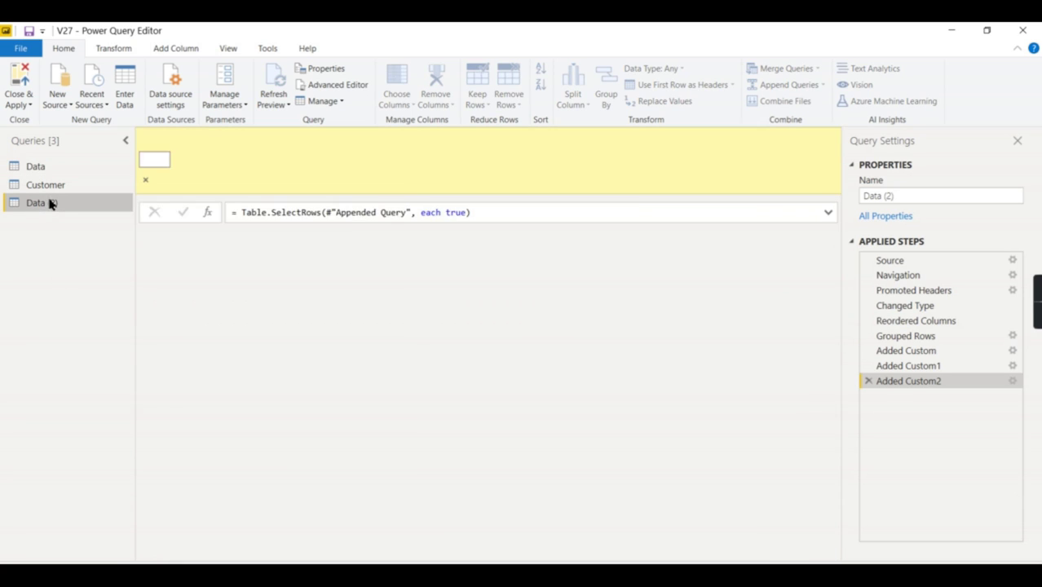
{"action": "right_click", "coordinate": [33, 203]}
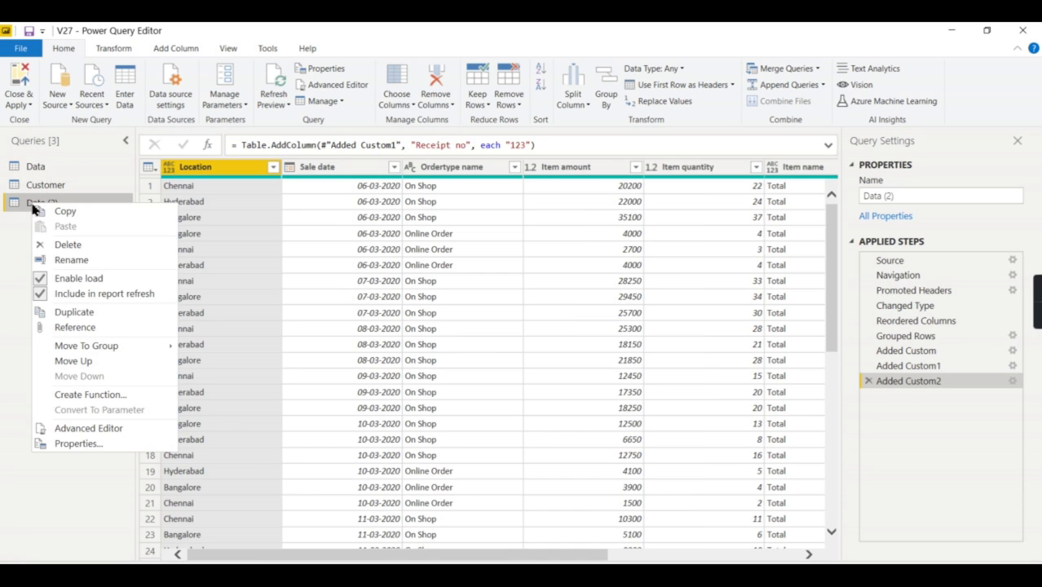
{"action": "left_click", "coordinate": [58, 278]}
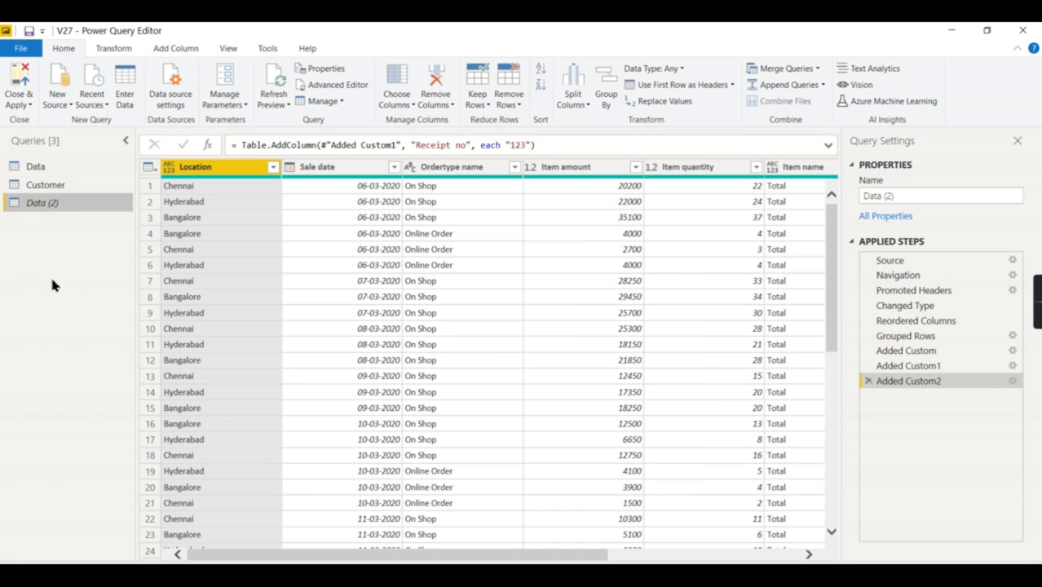
{"action": "left_click", "coordinate": [19, 104]}
{"action": "left_click", "coordinate": [34, 121]}
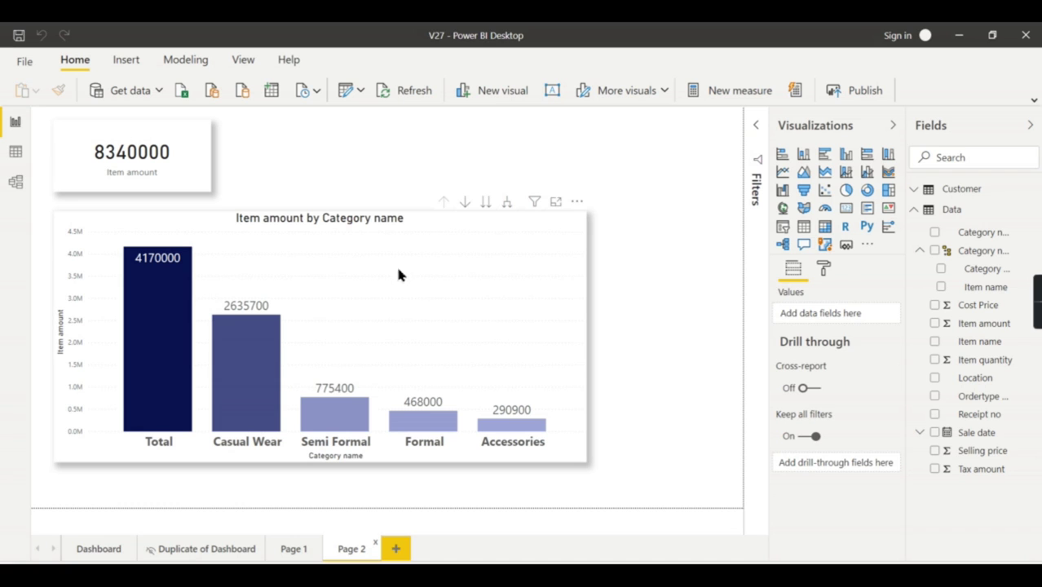
Step: Filter the Item amount card's Category name to every category except Total
{"action": "left_click", "coordinate": [99, 549]}
{"action": "left_click", "coordinate": [152, 163]}
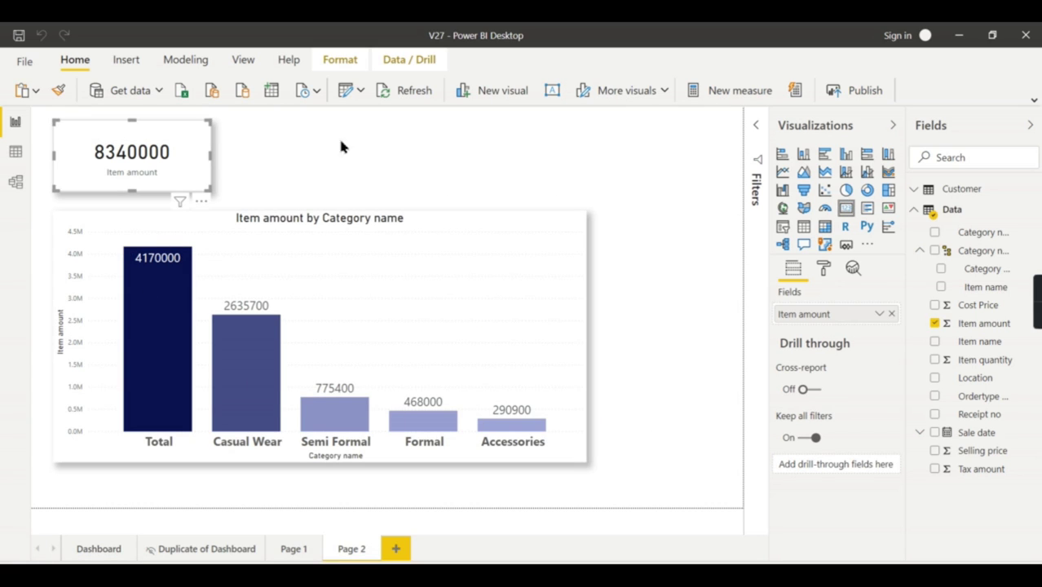
{"action": "left_click", "coordinate": [757, 123]}
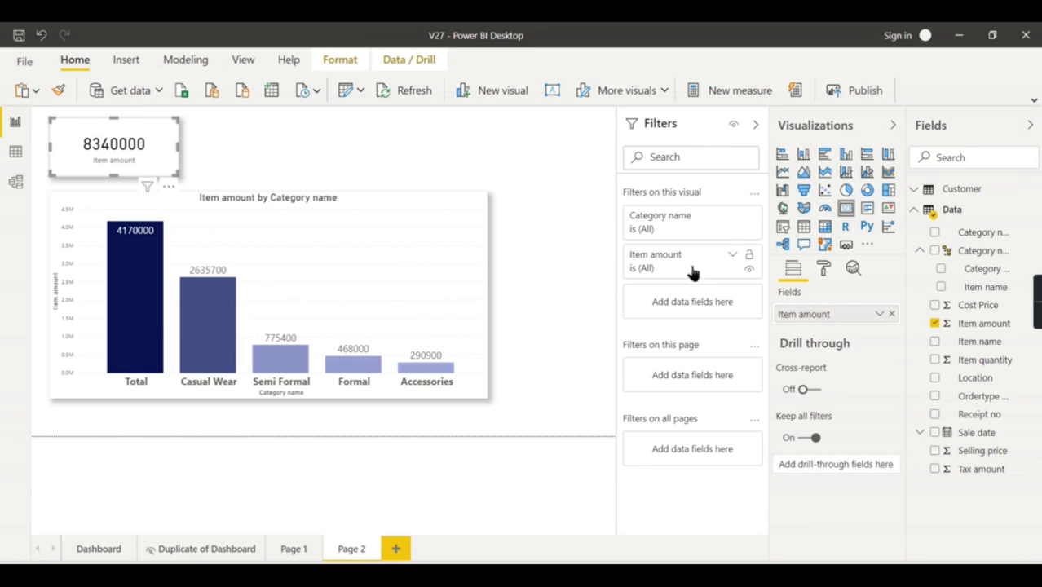
{"action": "left_click", "coordinate": [716, 217]}
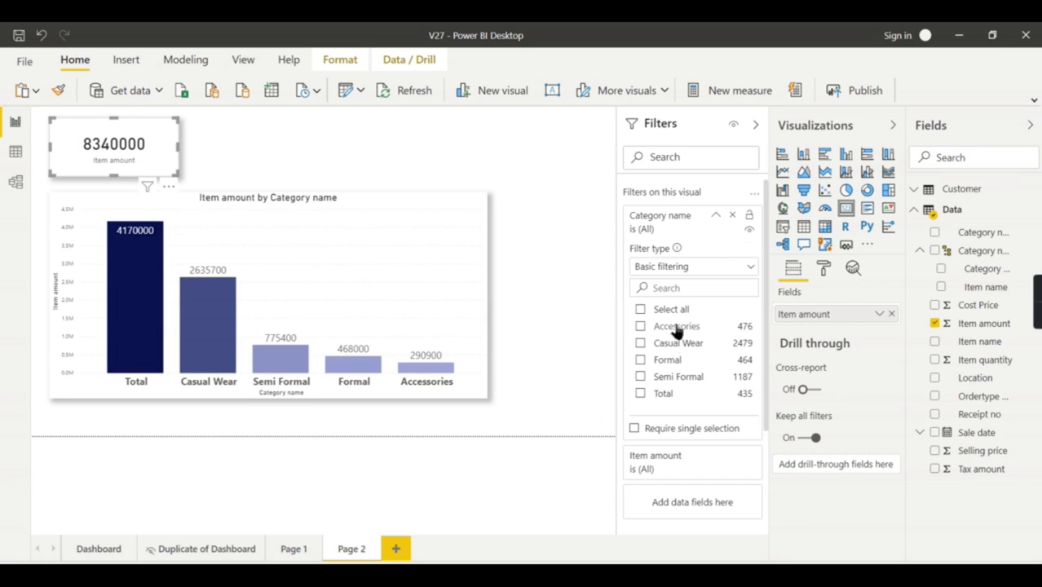
{"action": "left_click", "coordinate": [667, 309]}
{"action": "left_click", "coordinate": [659, 394]}
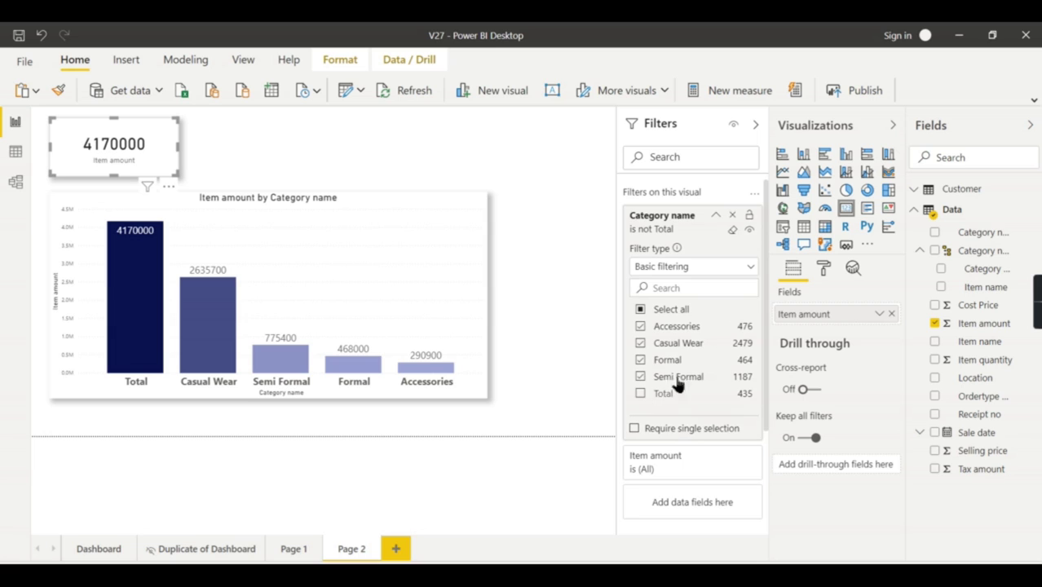
{"action": "left_click", "coordinate": [715, 216]}
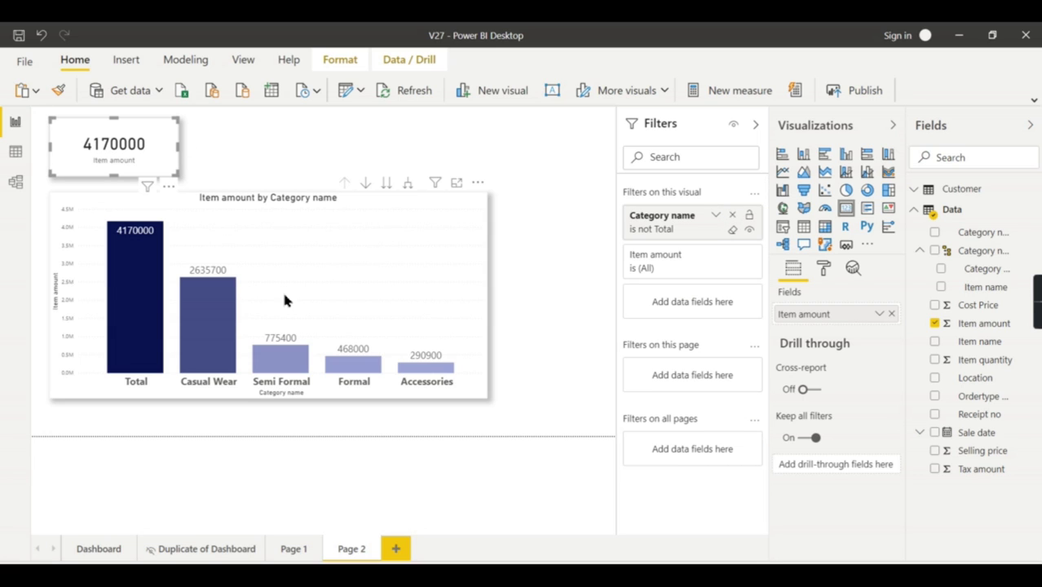
{"action": "left_click", "coordinate": [546, 267]}
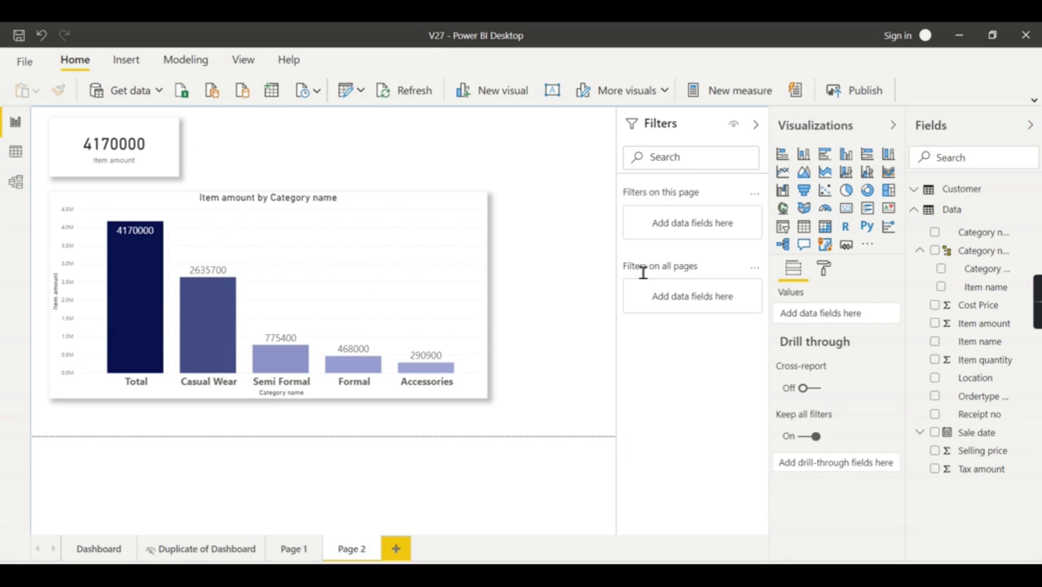
{"action": "left_click", "coordinate": [356, 257]}
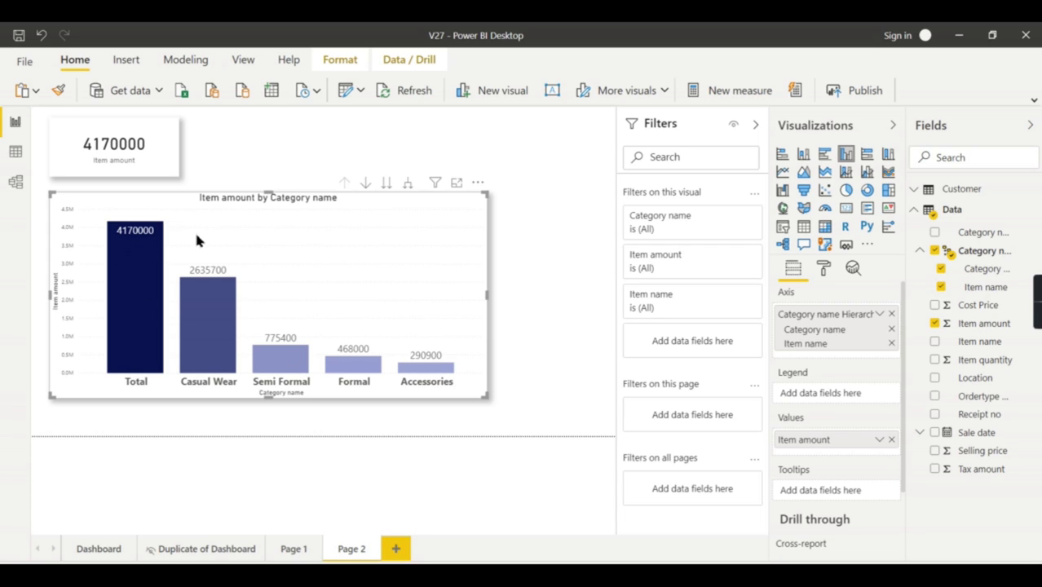
{"action": "left_click", "coordinate": [141, 160]}
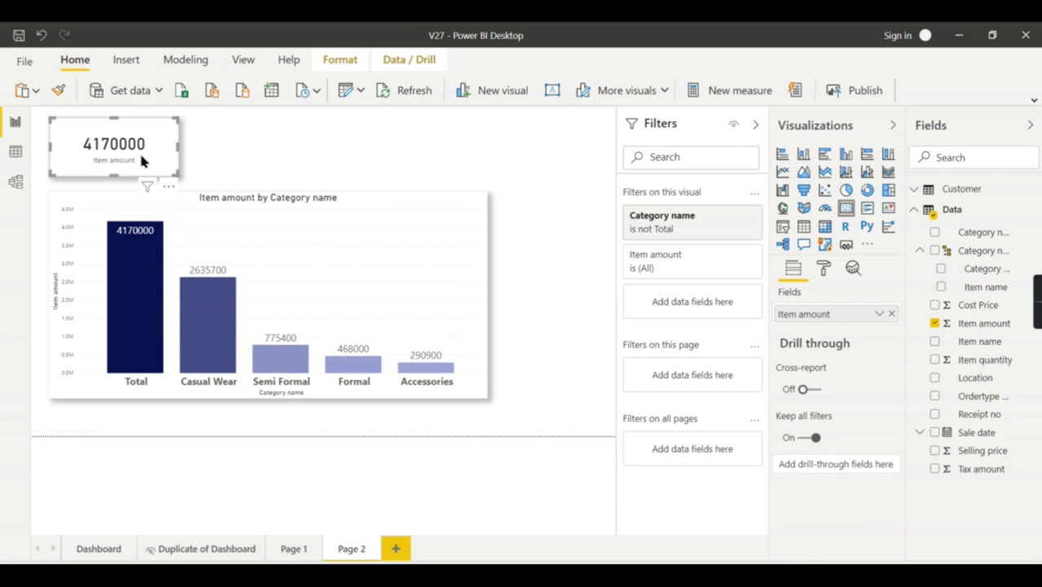